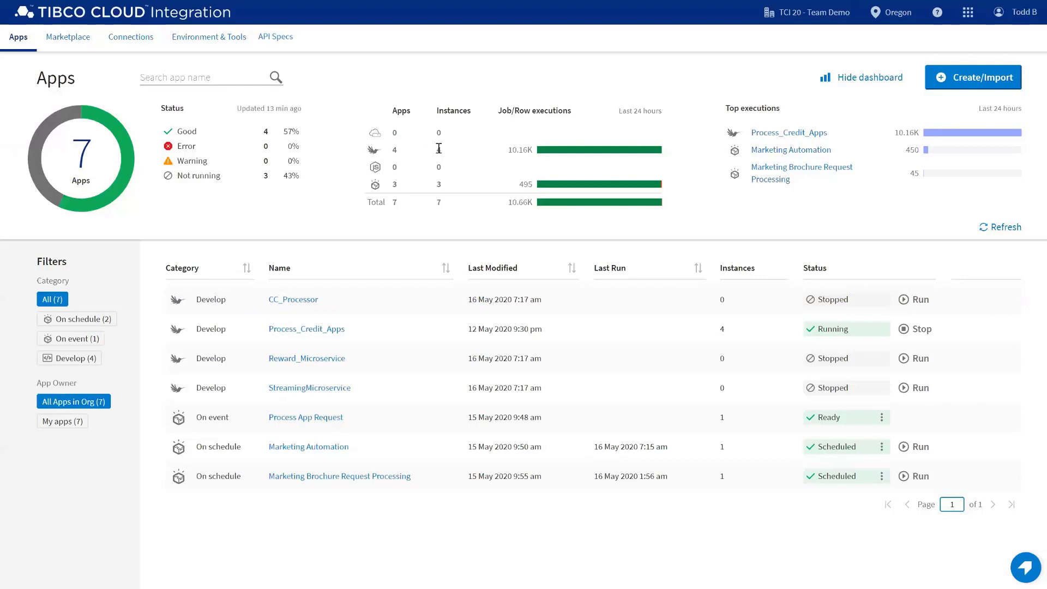
Step: Examine the job/row executions and top executions for the last 24 hours on the Apps dashboard
{"action": "mouse_move", "coordinate": [543, 154]}
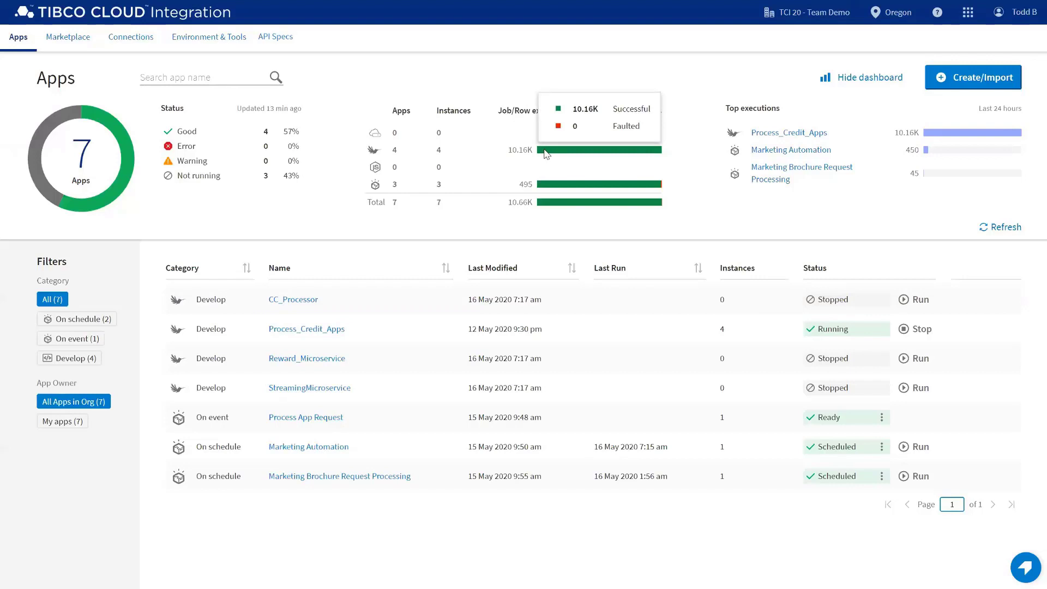
{"action": "left_click_drag", "start_coordinate": [621, 110], "coordinate": [657, 111]}
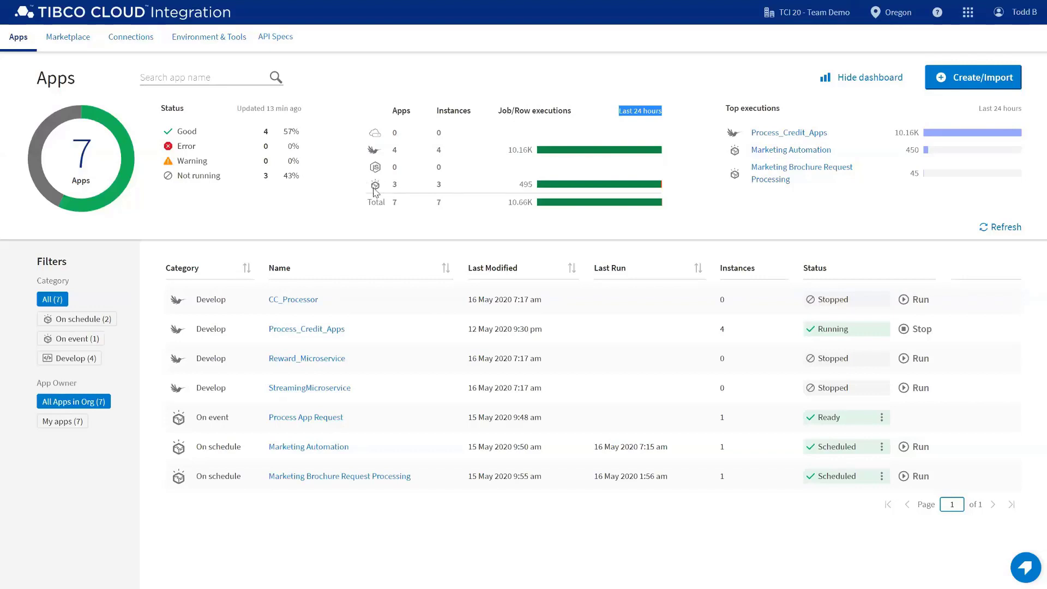
{"action": "mouse_move", "coordinate": [546, 187]}
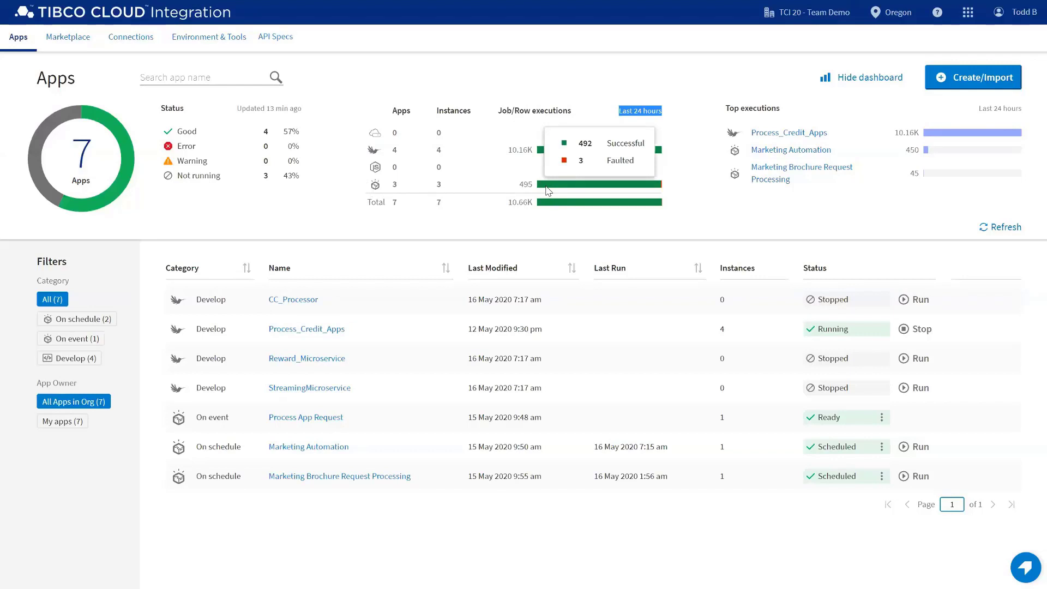
{"action": "left_click", "coordinate": [719, 108]}
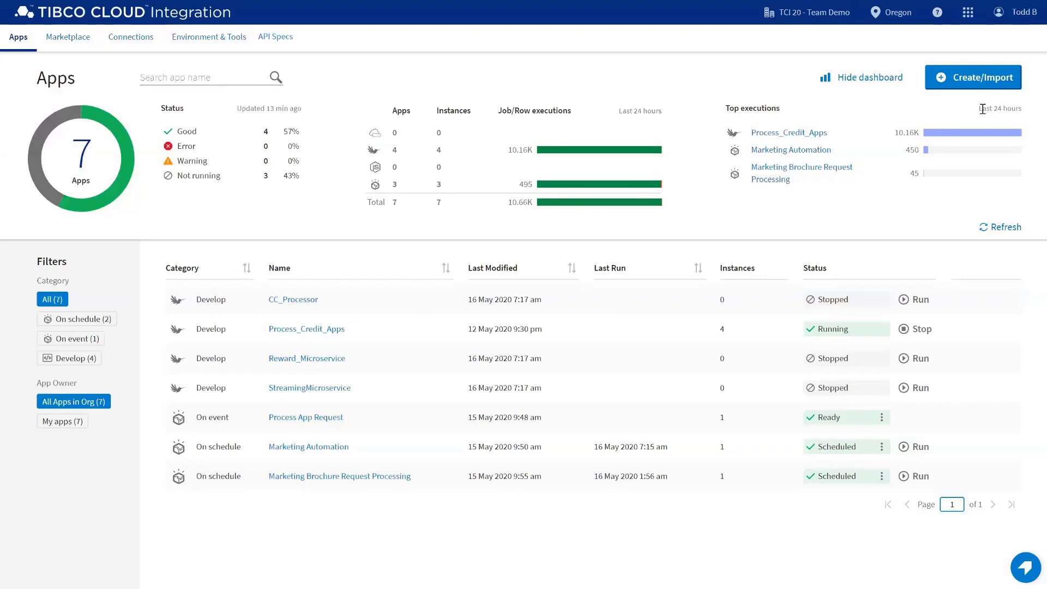
{"action": "left_click_drag", "start_coordinate": [980, 109], "coordinate": [1022, 109]}
{"action": "left_click", "coordinate": [854, 111]}
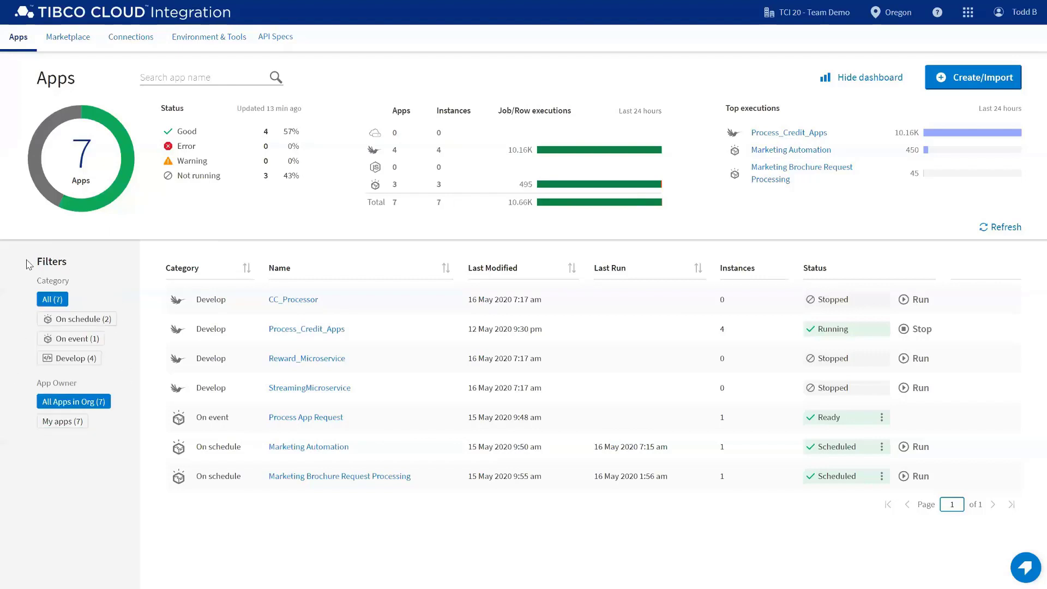
Step: View the apps by the categories On schedule, On event and Develop, and restore the list to All
{"action": "left_click", "coordinate": [62, 325]}
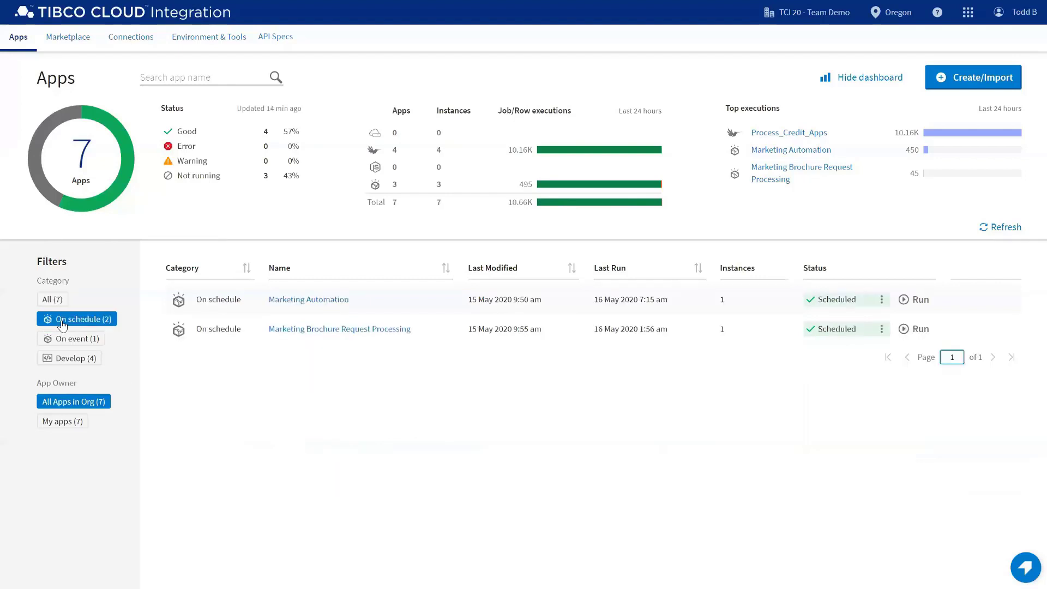
{"action": "left_click", "coordinate": [64, 343]}
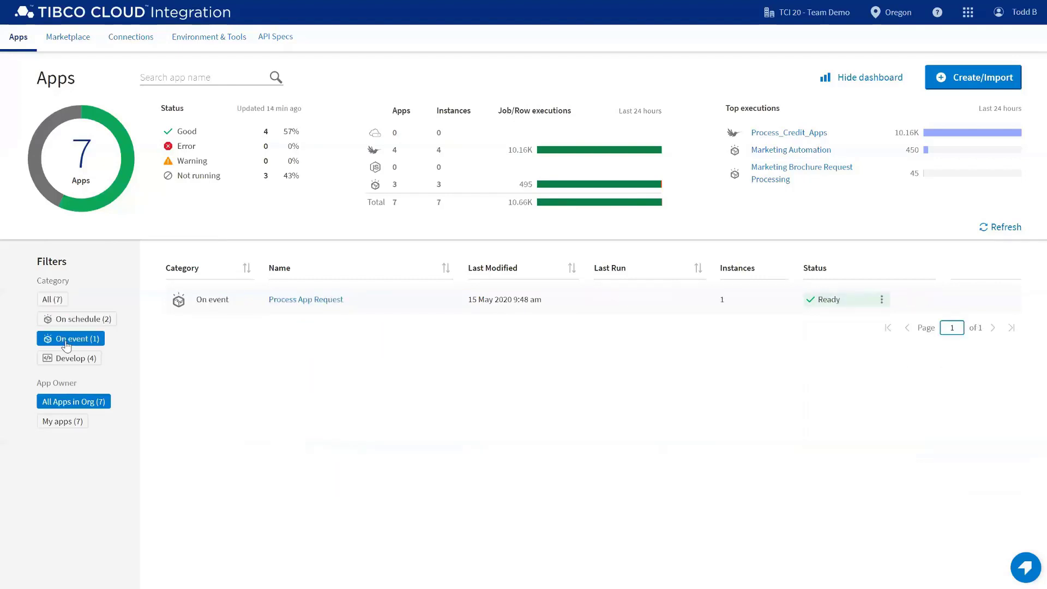
{"action": "left_click", "coordinate": [68, 358]}
{"action": "left_click", "coordinate": [52, 299]}
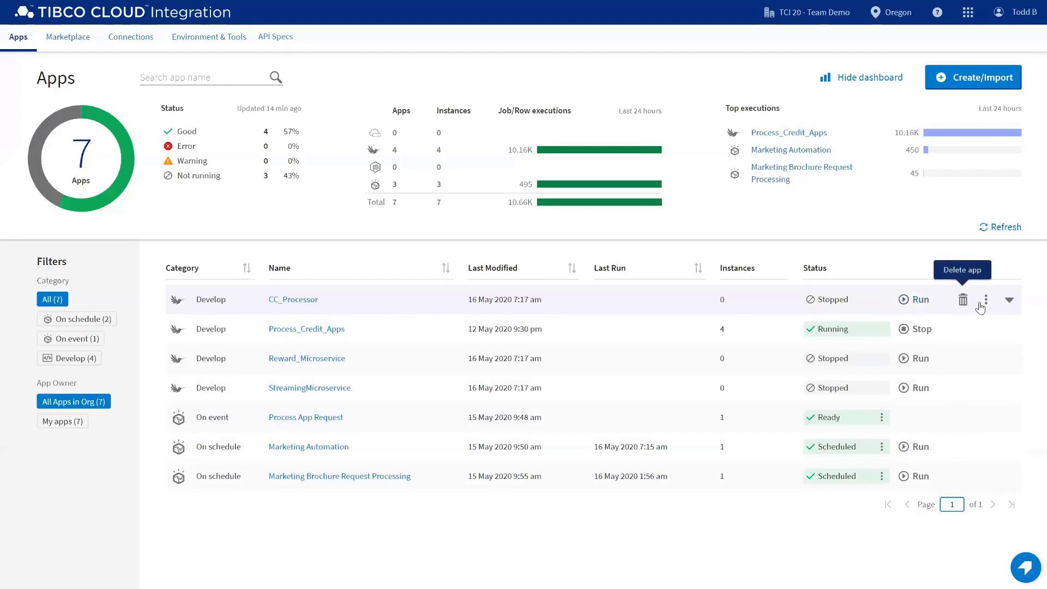
Step: Review the inline summaries of CC_Processor and Process_Credit_Apps, checking the latter's last activity and last update, and collapse both
{"action": "left_click", "coordinate": [1010, 300]}
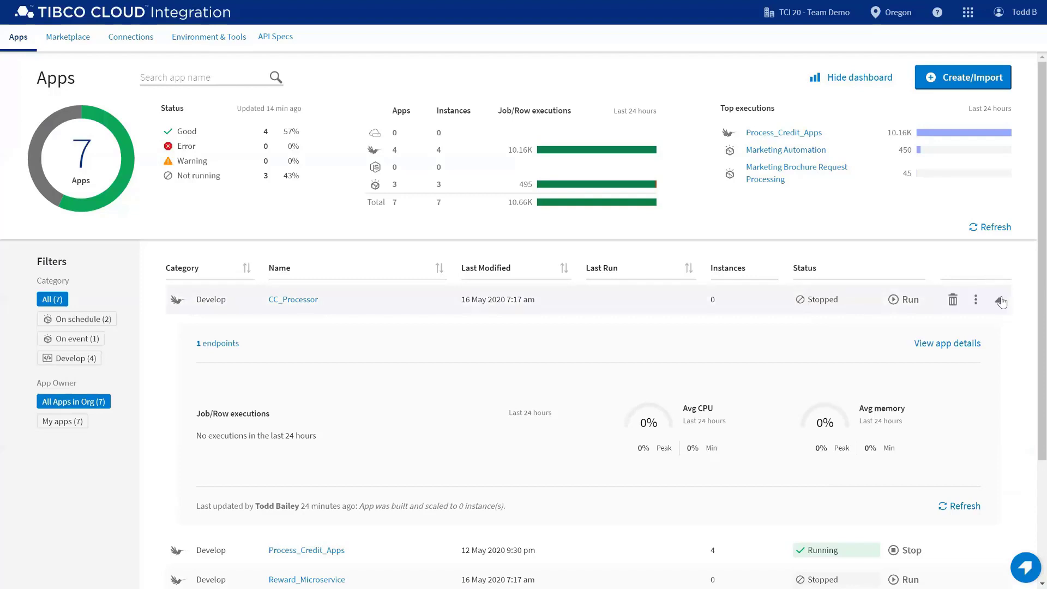
{"action": "left_click", "coordinate": [1002, 302]}
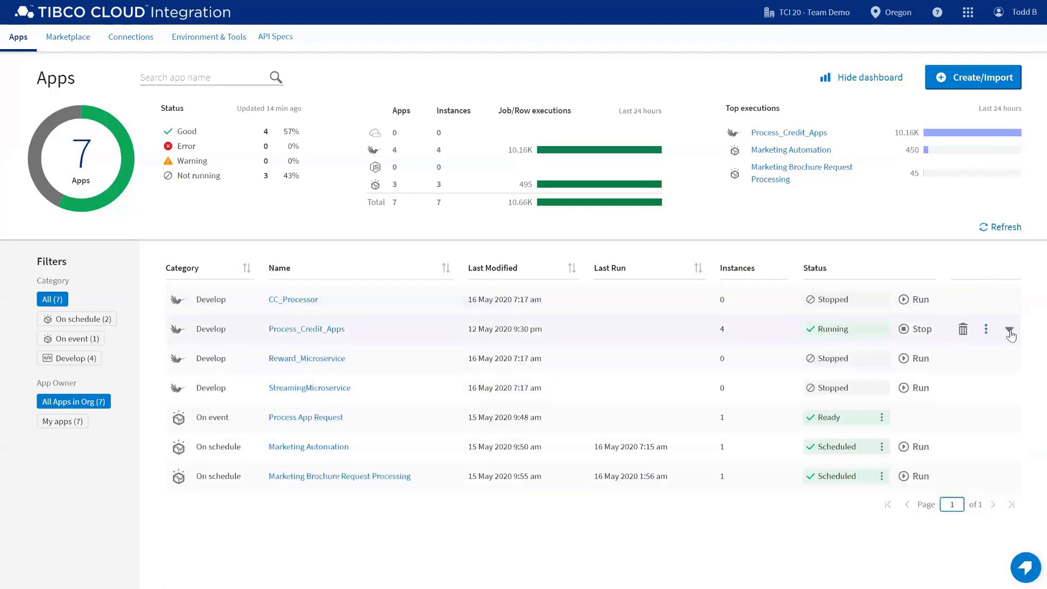
{"action": "left_click", "coordinate": [1010, 332]}
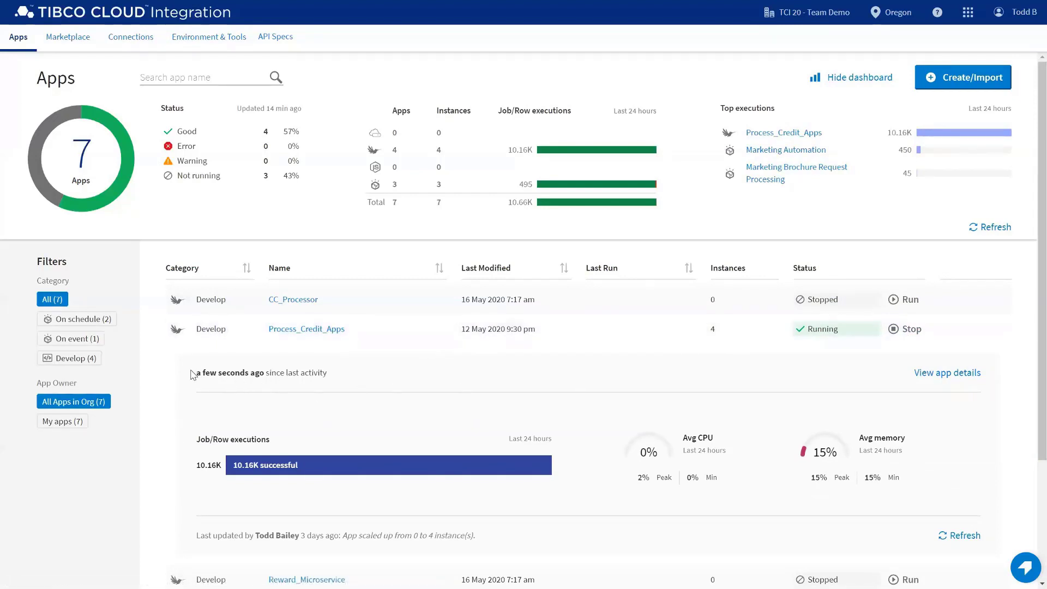
{"action": "left_click_drag", "start_coordinate": [198, 372], "coordinate": [329, 375]}
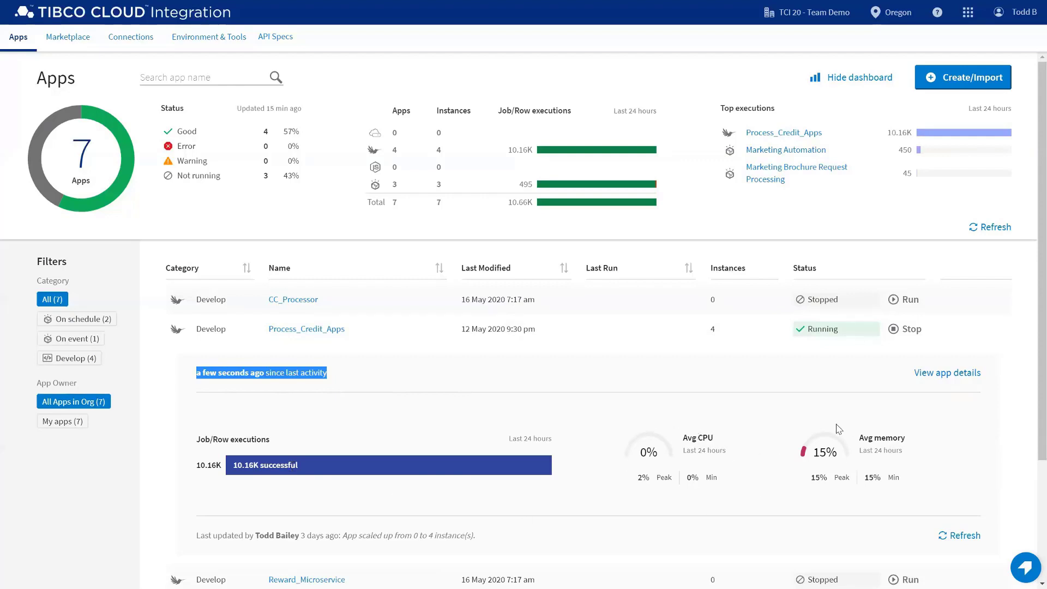
{"action": "left_click_drag", "start_coordinate": [499, 536], "coordinate": [211, 534]}
{"action": "left_click", "coordinate": [191, 533]}
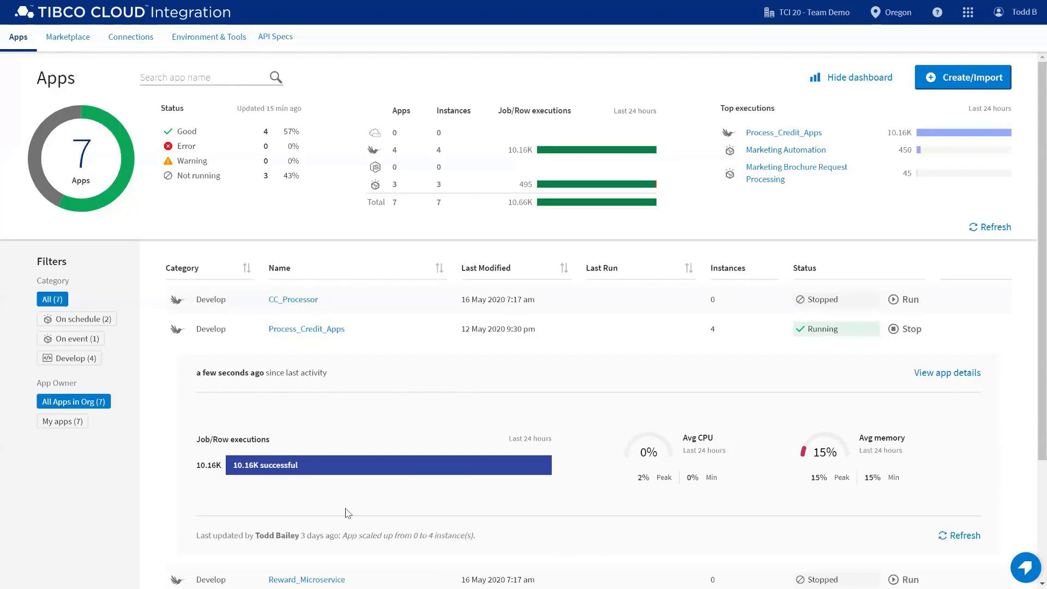
{"action": "left_click", "coordinate": [1000, 331]}
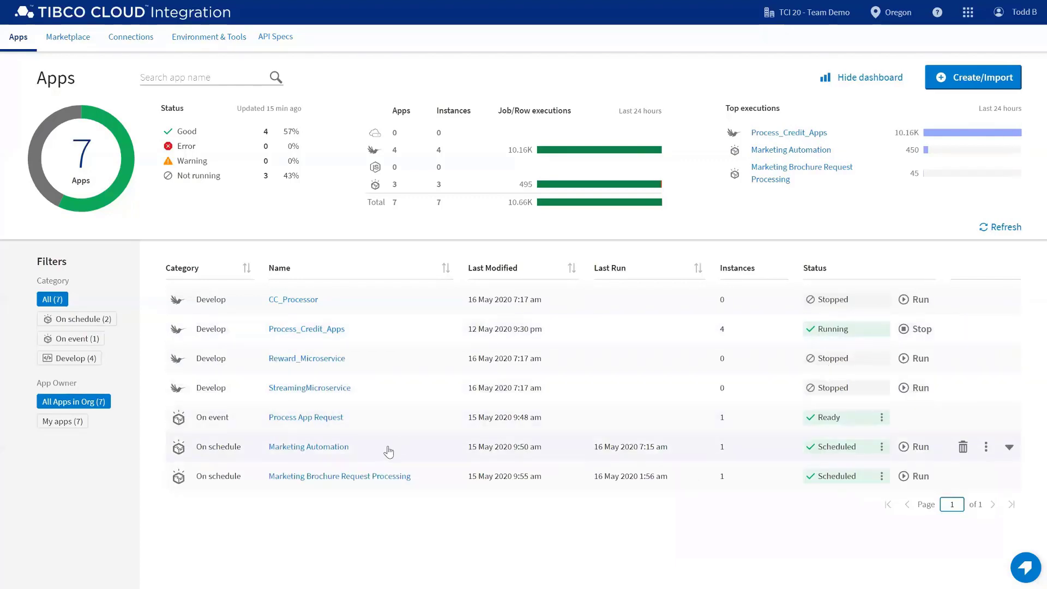
Step: Review the Marketing Automation app's execution history, including the statistics and operation details of its latest run
{"action": "left_click", "coordinate": [1007, 448]}
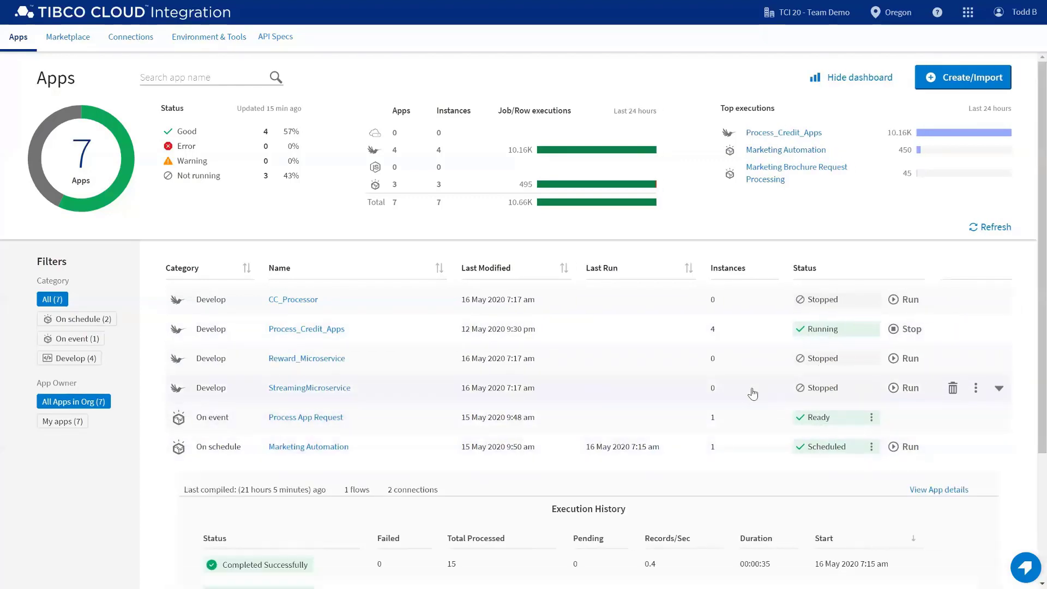
{"action": "scroll", "coordinate": [752, 393], "scroll_direction": "down", "scroll_amount": 3}
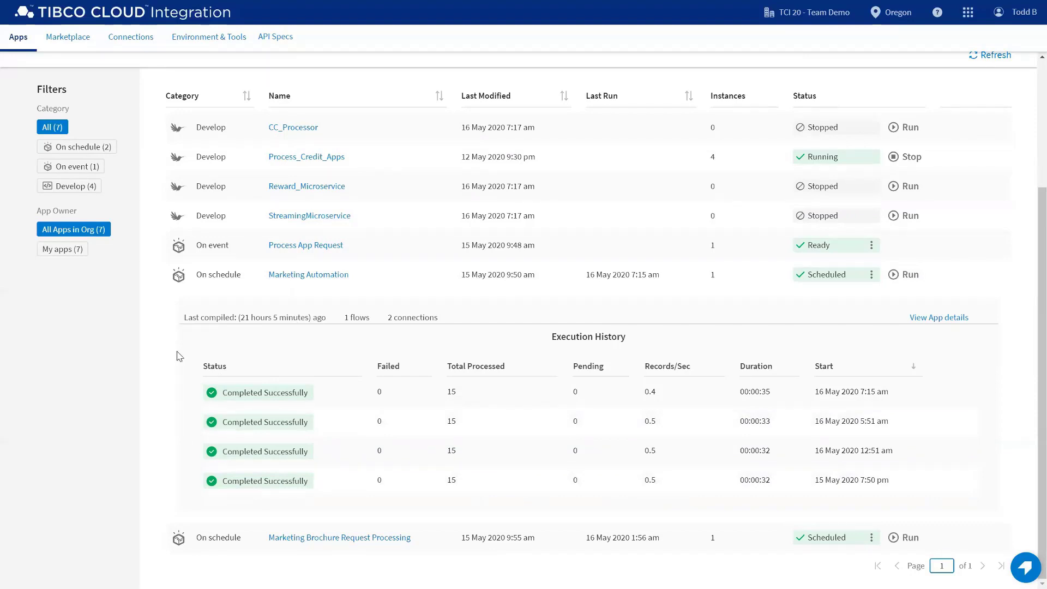
{"action": "left_click", "coordinate": [457, 397]}
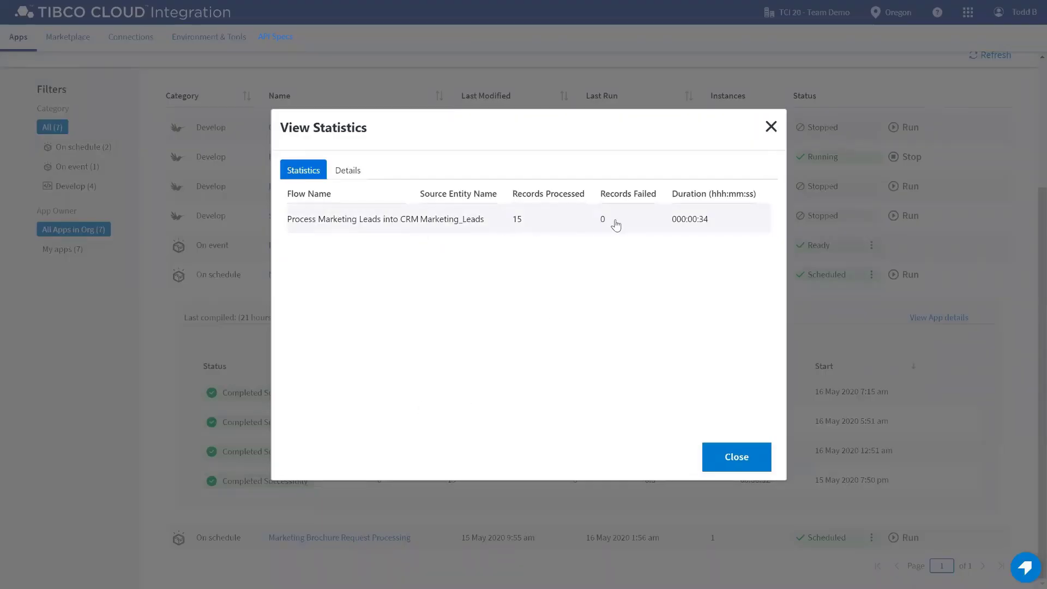
{"action": "left_click", "coordinate": [343, 173]}
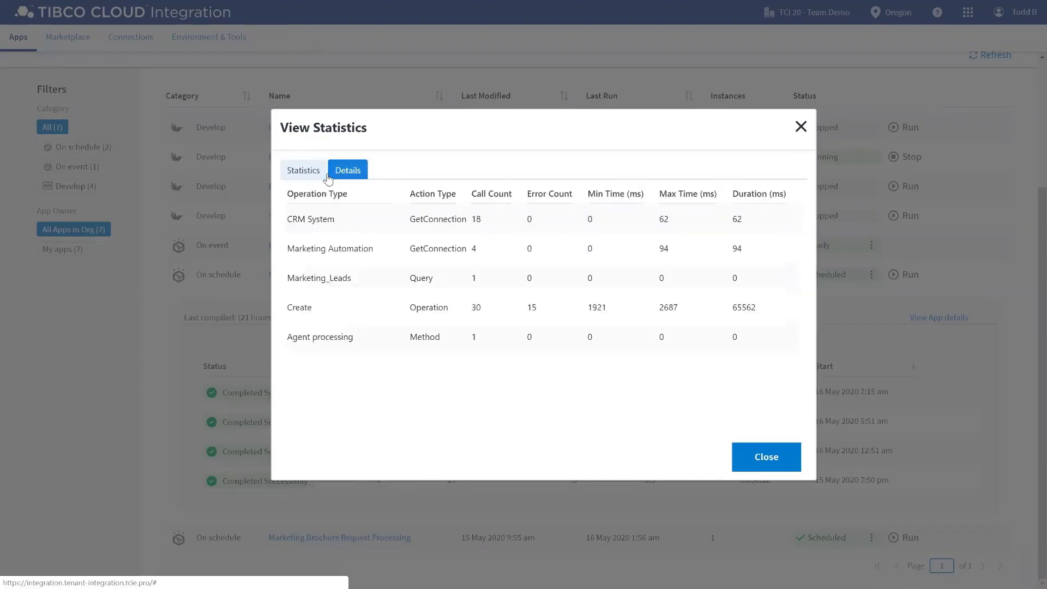
{"action": "left_click", "coordinate": [754, 457]}
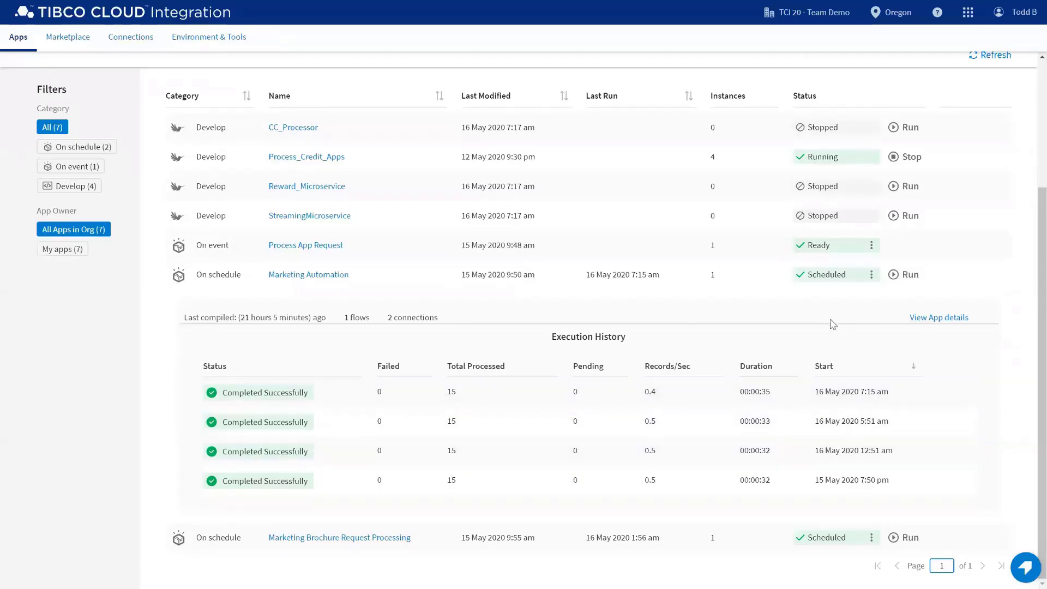
{"action": "mouse_move", "coordinate": [976, 293]}
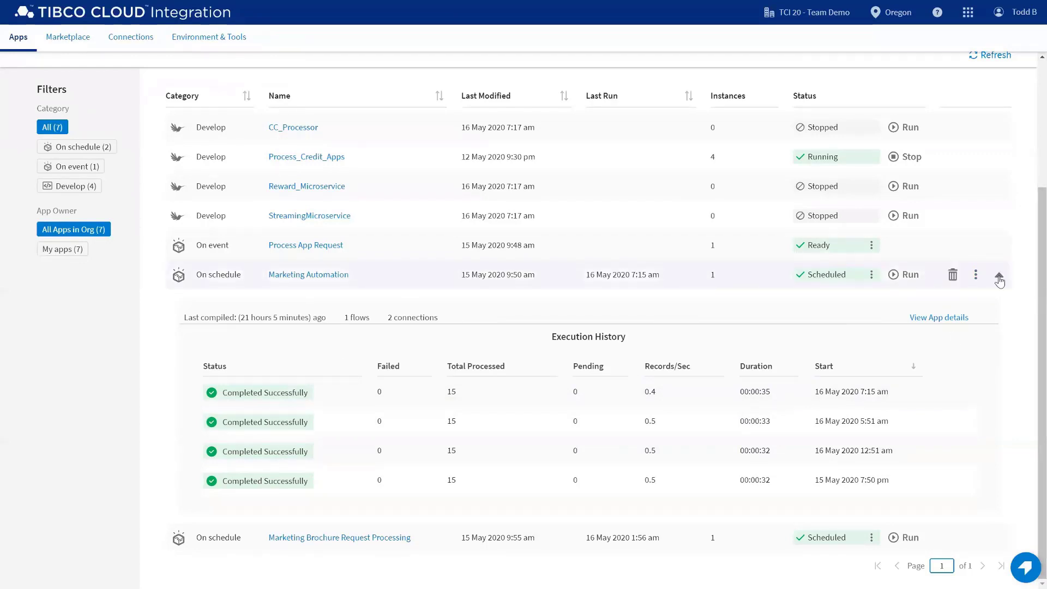
{"action": "left_click", "coordinate": [999, 275]}
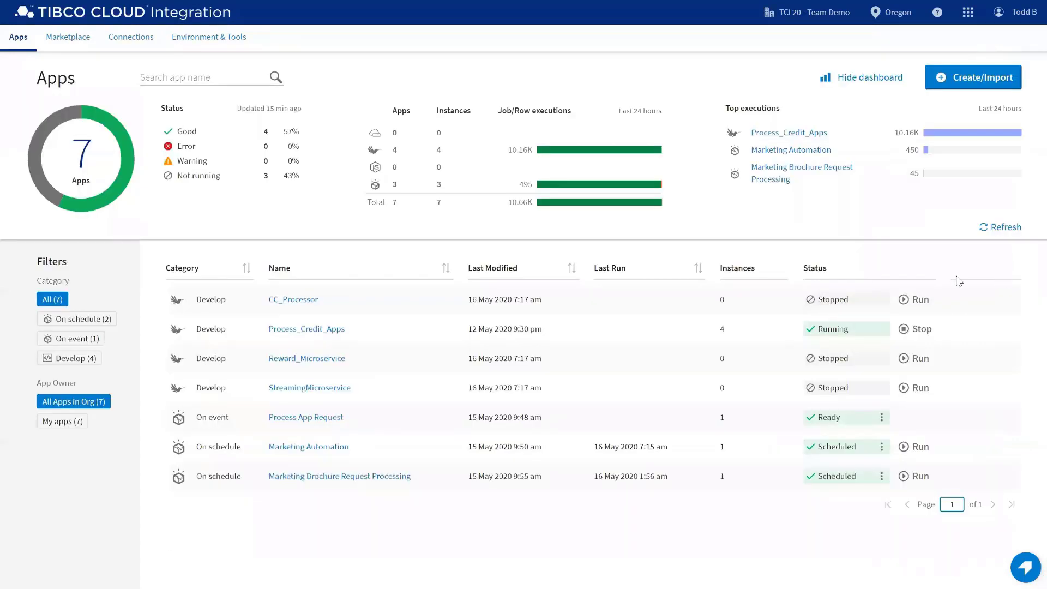
Step: Open the Process App Request app and check its agent, run times and the available new flow types
{"action": "left_click", "coordinate": [309, 419]}
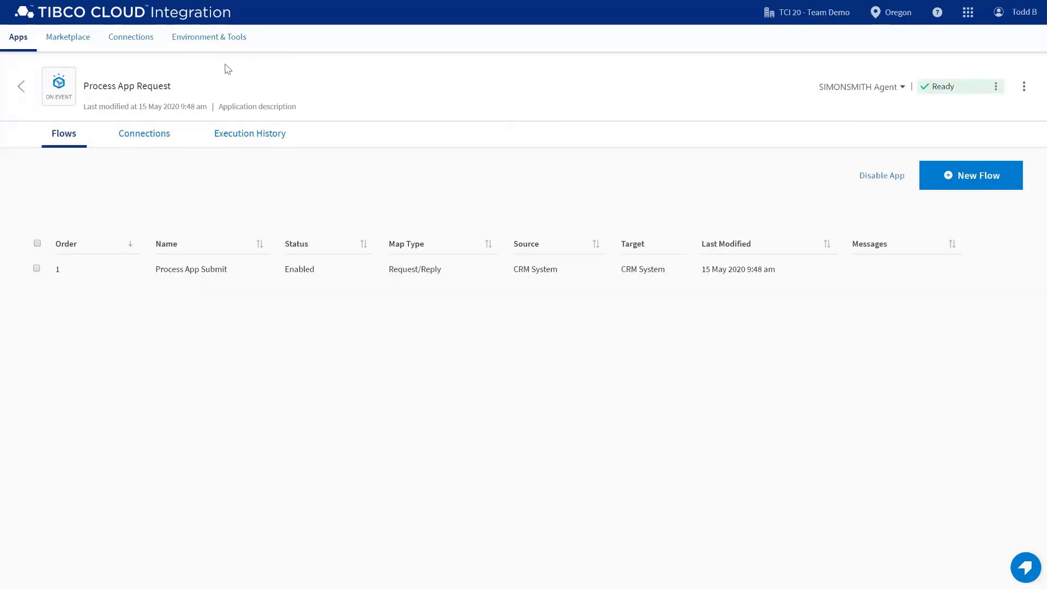
{"action": "left_click", "coordinate": [904, 89]}
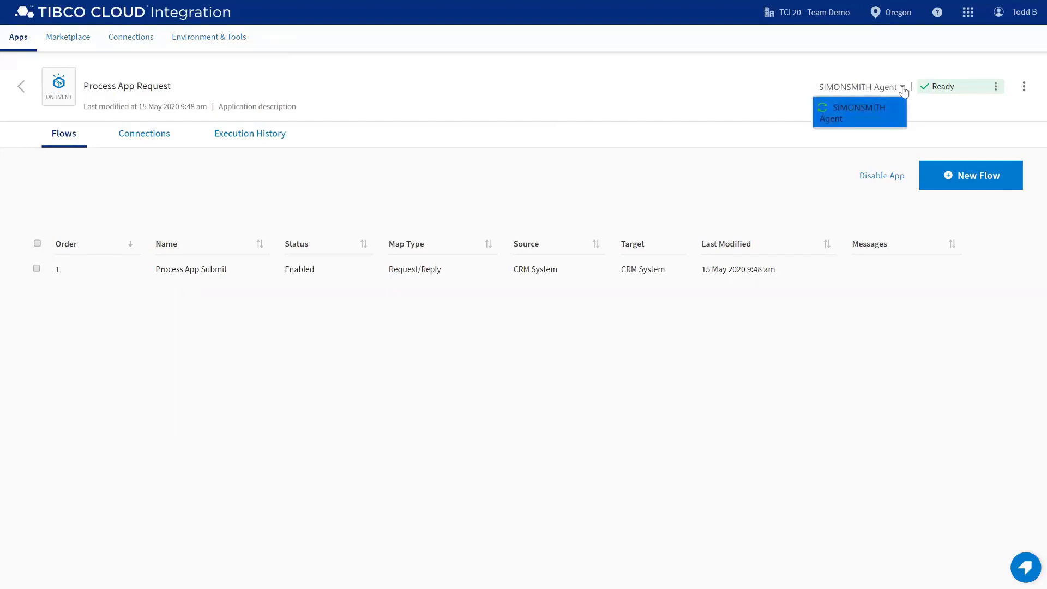
{"action": "left_click", "coordinate": [904, 90]}
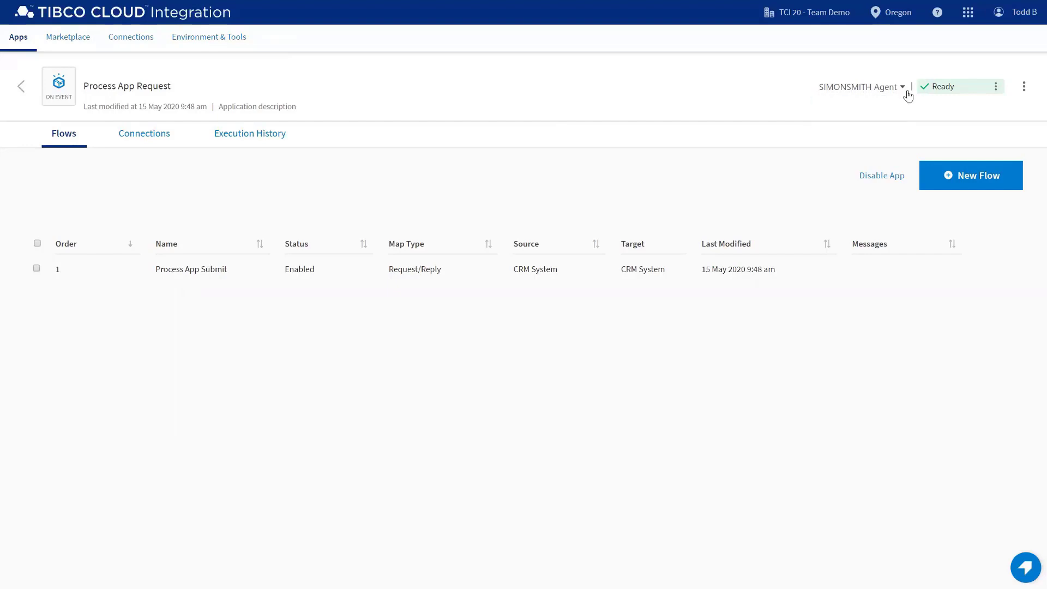
{"action": "left_click", "coordinate": [997, 89]}
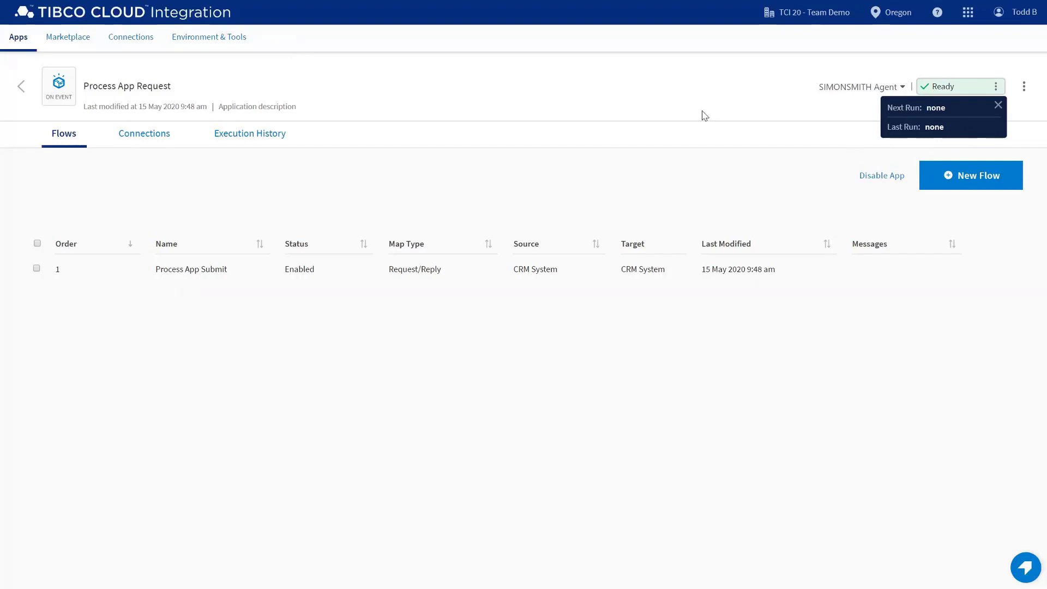
{"action": "left_click", "coordinate": [998, 105]}
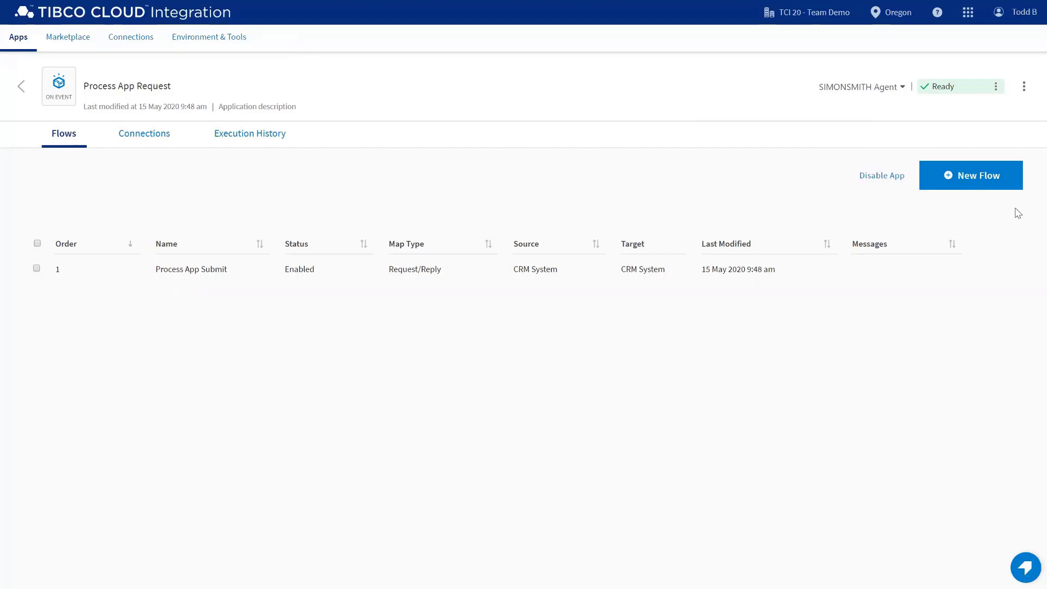
{"action": "left_click", "coordinate": [976, 180]}
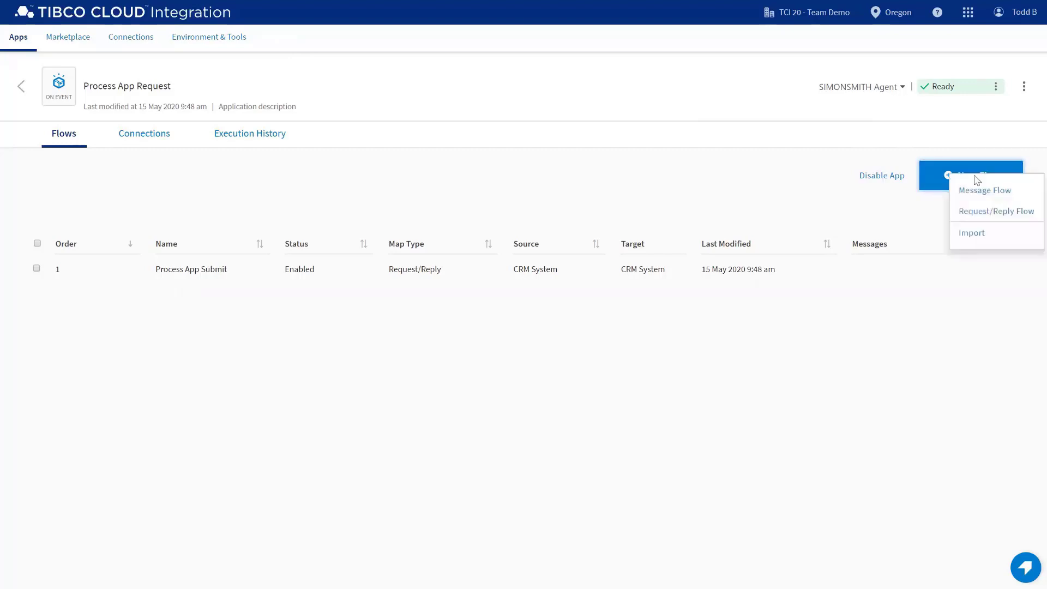
{"action": "left_click", "coordinate": [972, 233]}
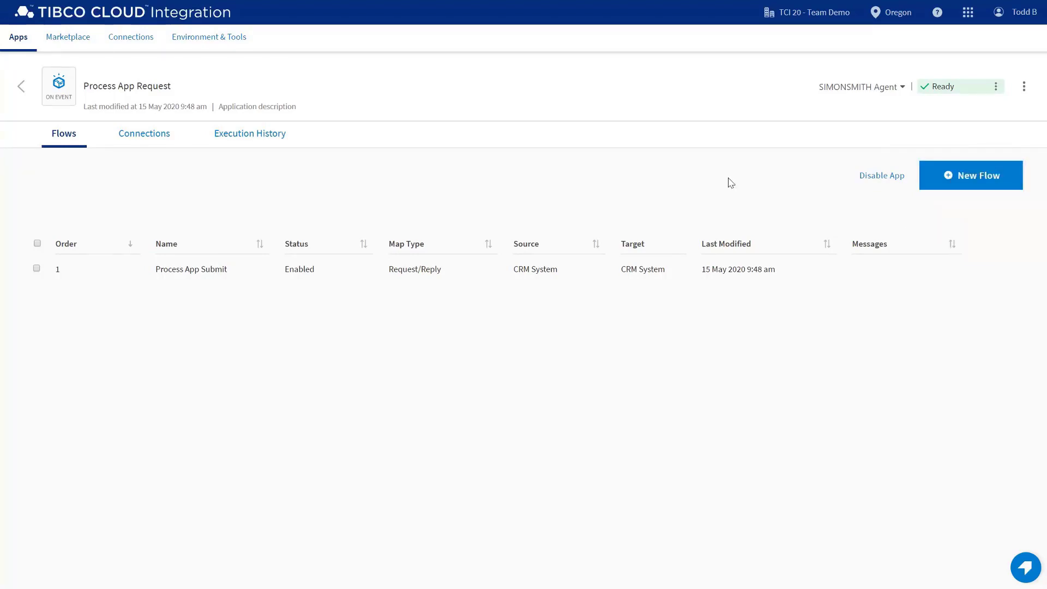
Step: Open the Process App Submit flow, move its block stack slightly down on the canvas and save the flow
{"action": "left_click", "coordinate": [186, 273]}
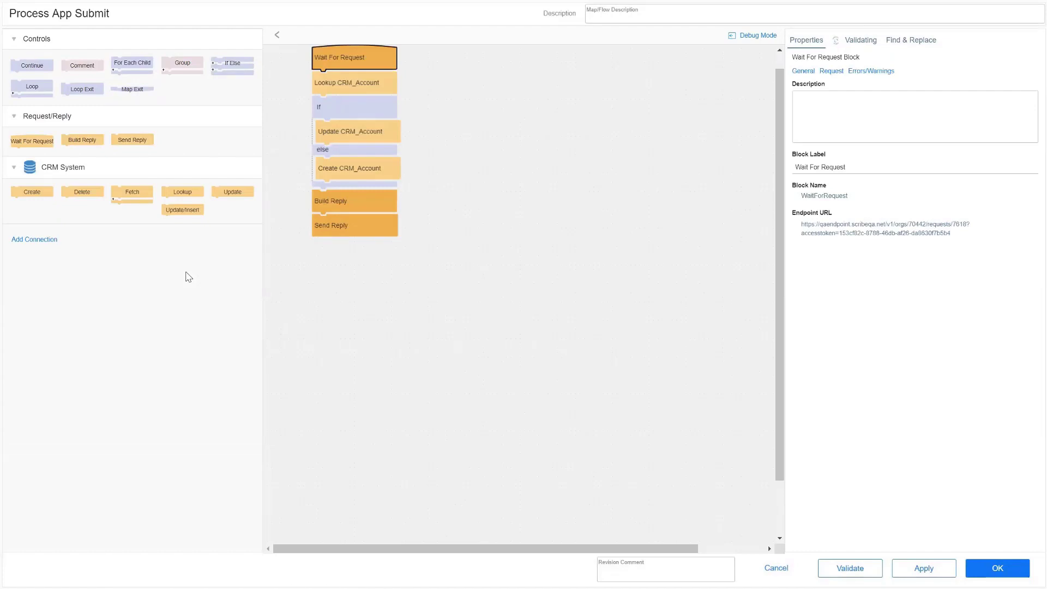
{"action": "left_click_drag", "start_coordinate": [342, 63], "coordinate": [339, 78]}
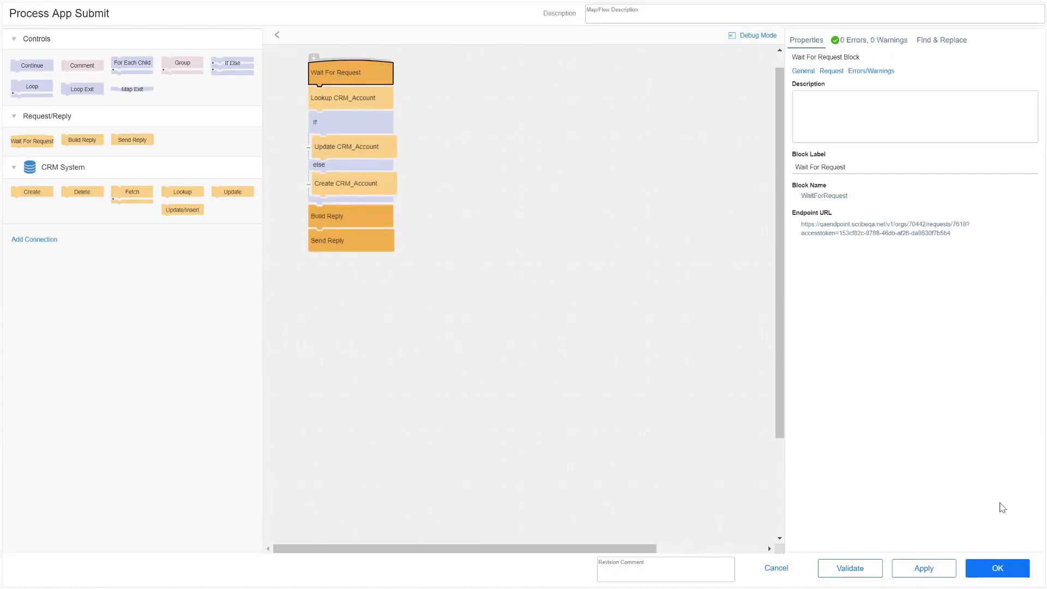
{"action": "left_click", "coordinate": [996, 569]}
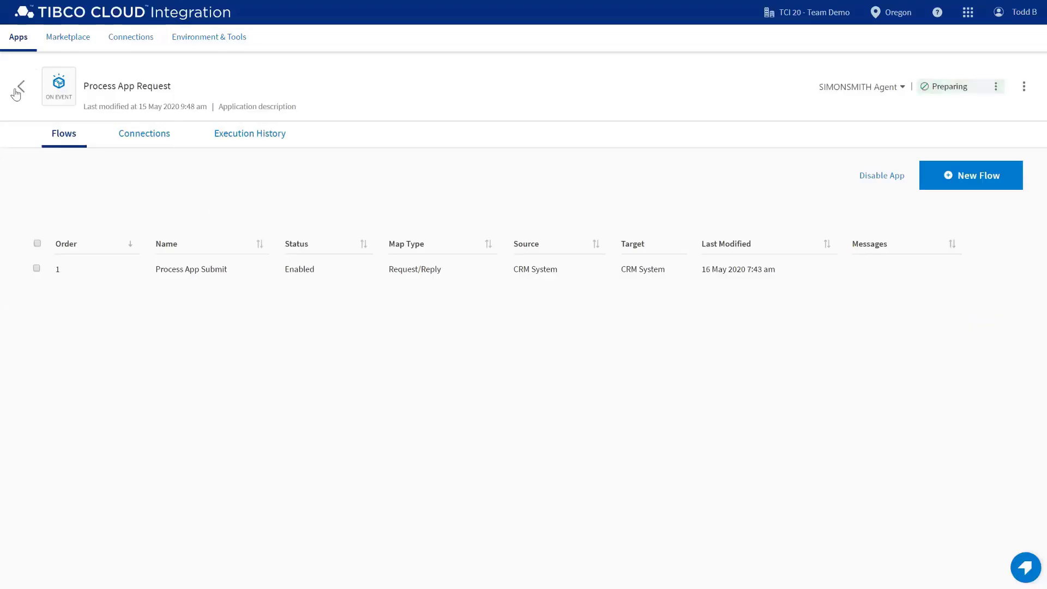
Step: Return to the apps list, open the Marketing Automation app, and check its application description and the available new flow types
{"action": "left_click", "coordinate": [20, 88]}
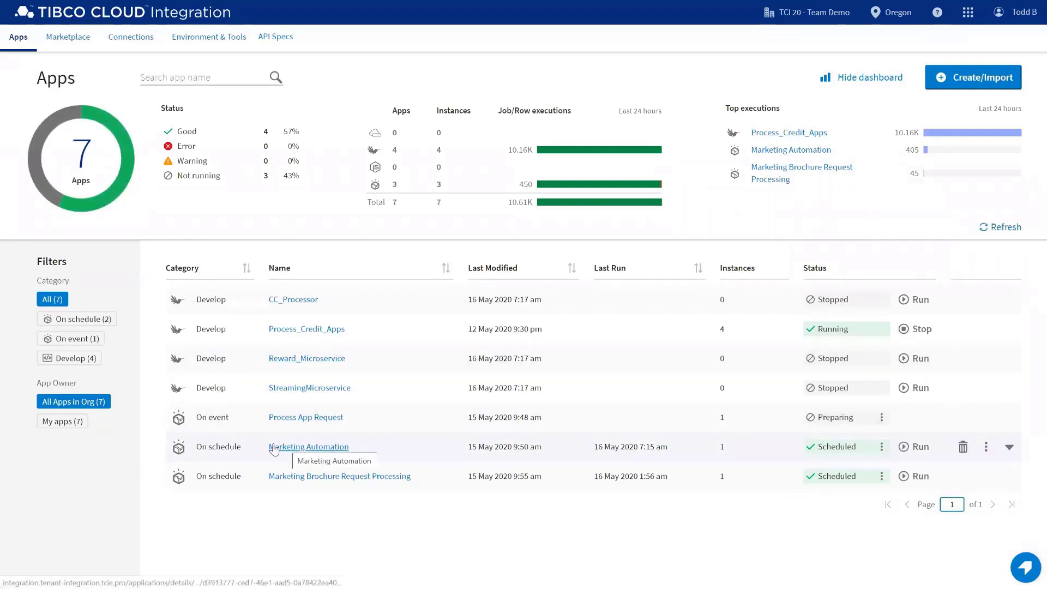
{"action": "left_click", "coordinate": [323, 450]}
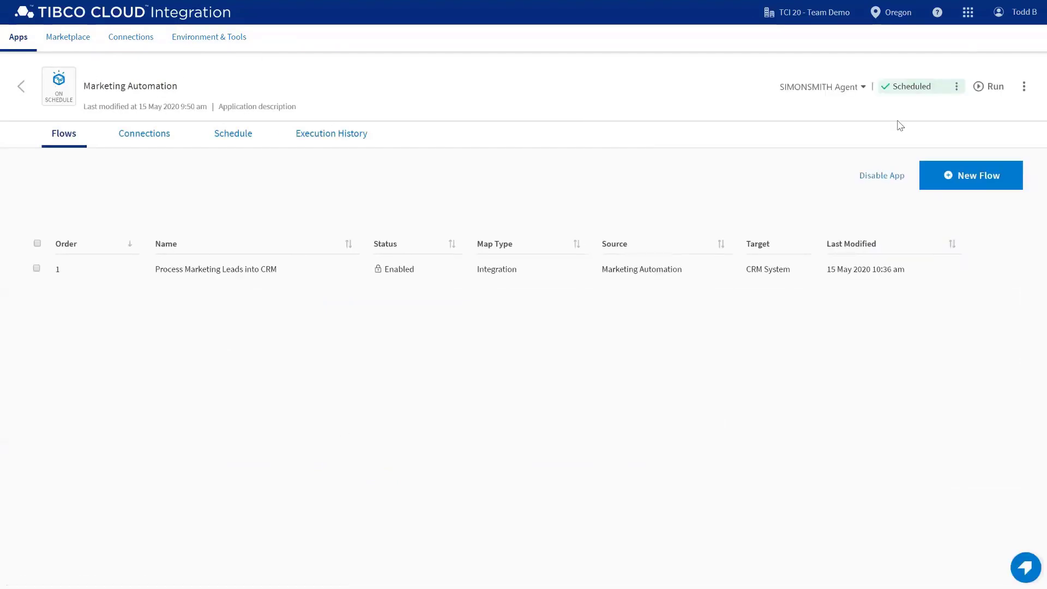
{"action": "left_click", "coordinate": [90, 86]}
{"action": "left_click", "coordinate": [256, 106]}
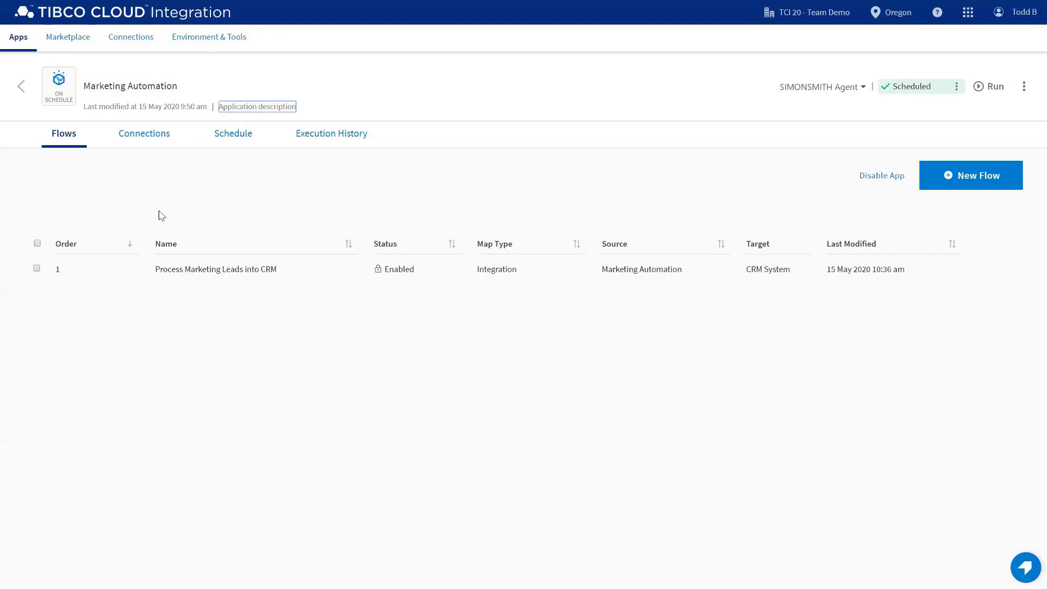
{"action": "left_click", "coordinate": [976, 191]}
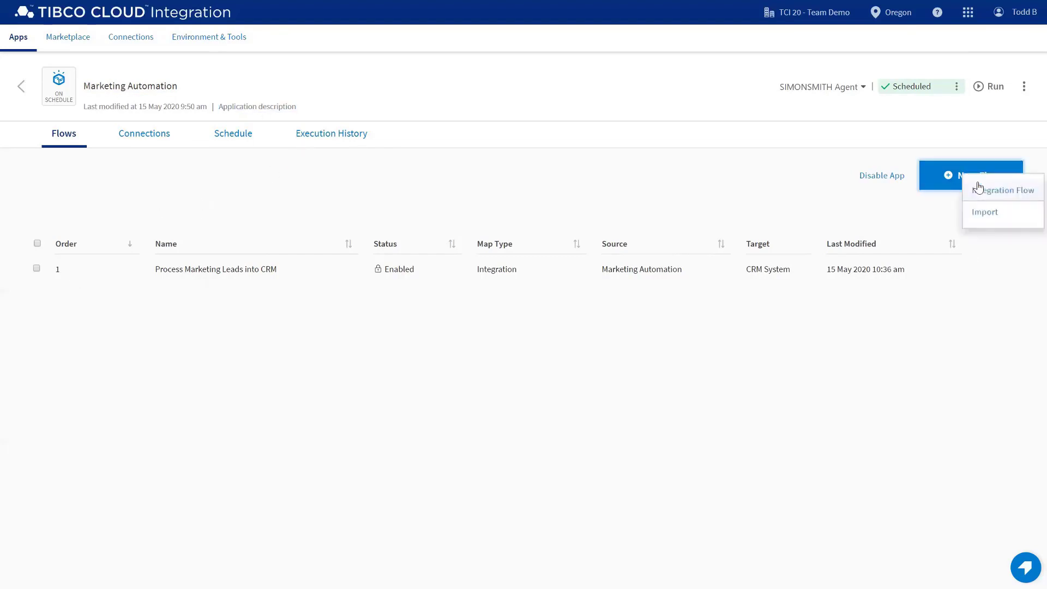
{"action": "left_click", "coordinate": [985, 186]}
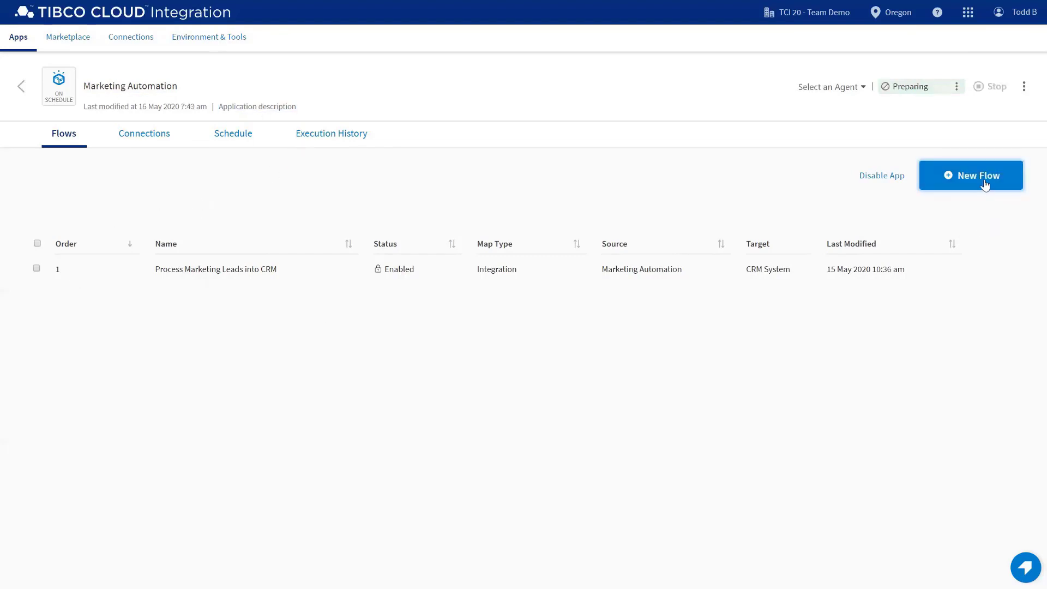
Step: Review the Marketing Automation app's connections, its schedule including the run frequency options, and its execution history
{"action": "left_click", "coordinate": [143, 136]}
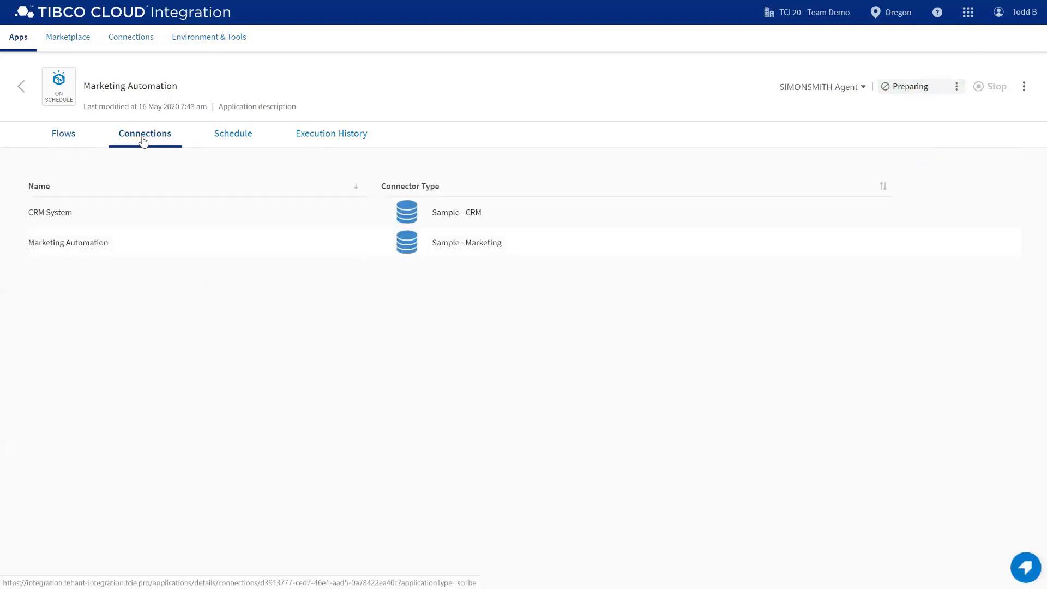
{"action": "left_click", "coordinate": [234, 138]}
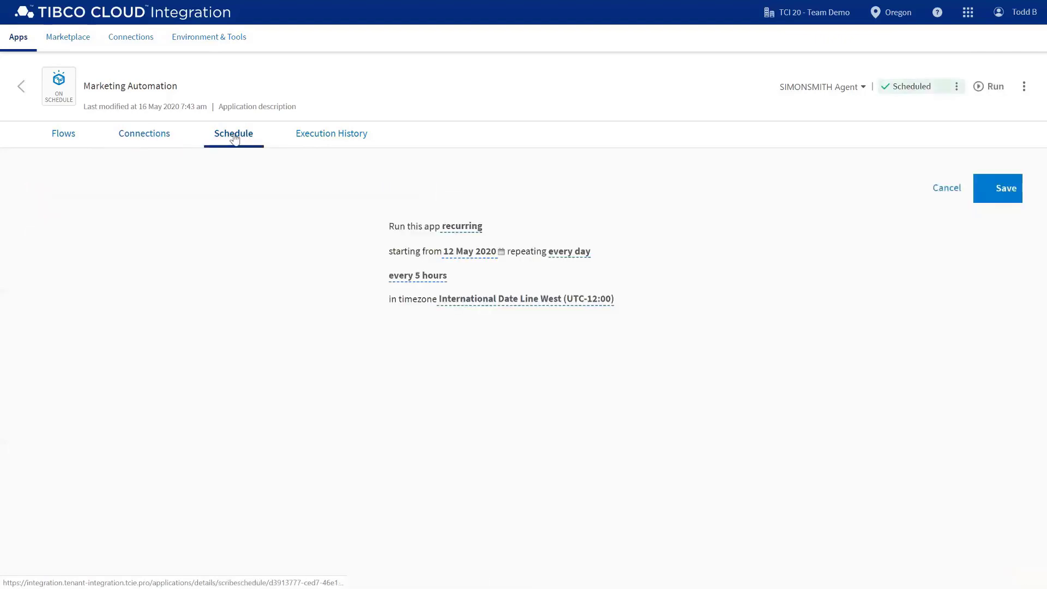
{"action": "left_click", "coordinate": [461, 229]}
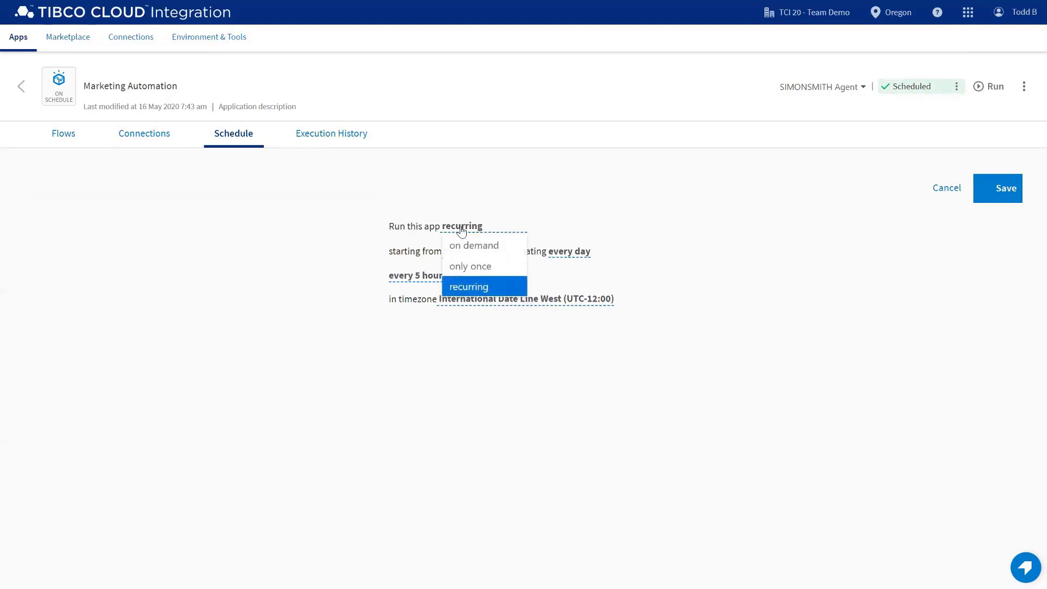
{"action": "left_click", "coordinate": [341, 135]}
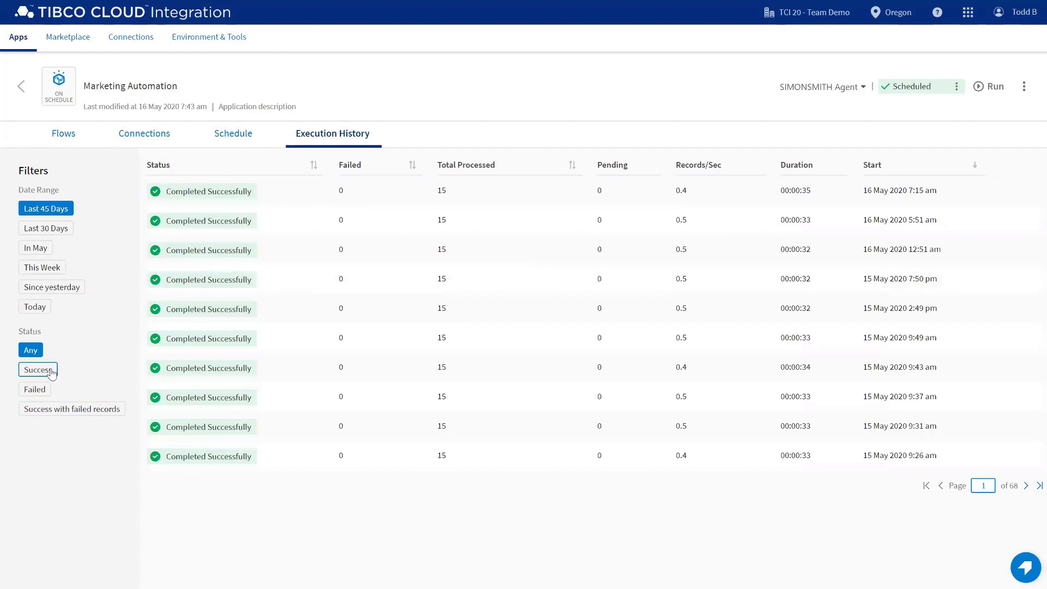
{"action": "left_click", "coordinate": [1013, 191]}
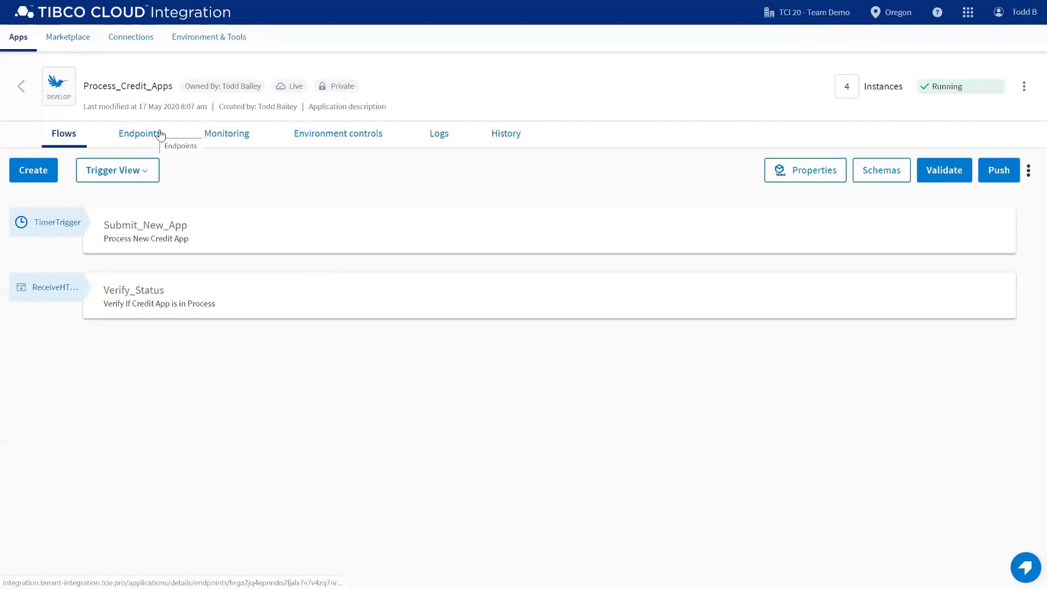
Step: Review the Process_Credit_Apps app's endpoints, monitoring views with triggers and resource metrics, environment controls, logs and history
{"action": "left_click", "coordinate": [141, 135]}
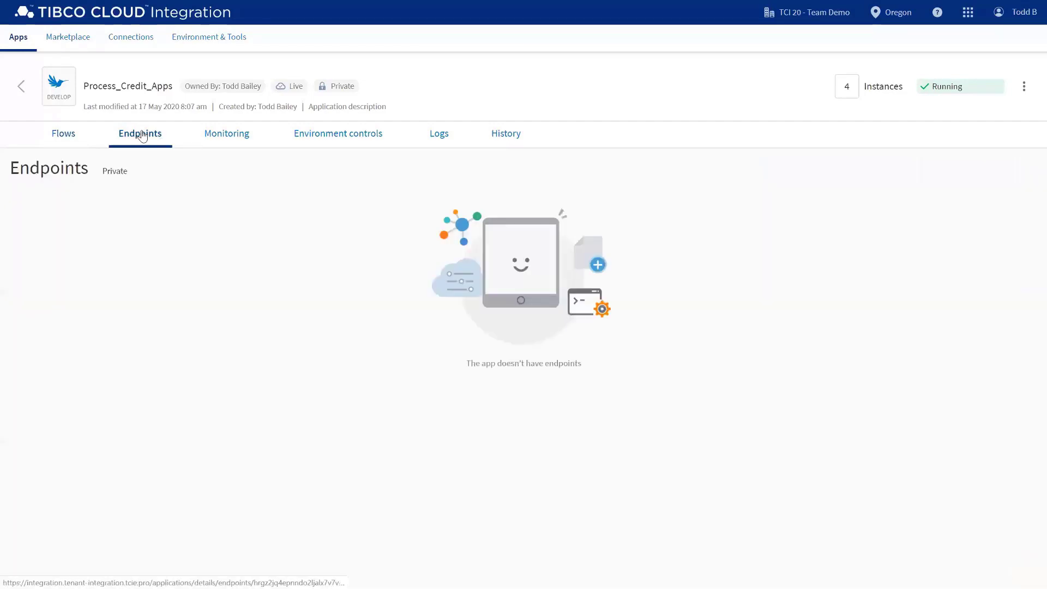
{"action": "left_click", "coordinate": [233, 144]}
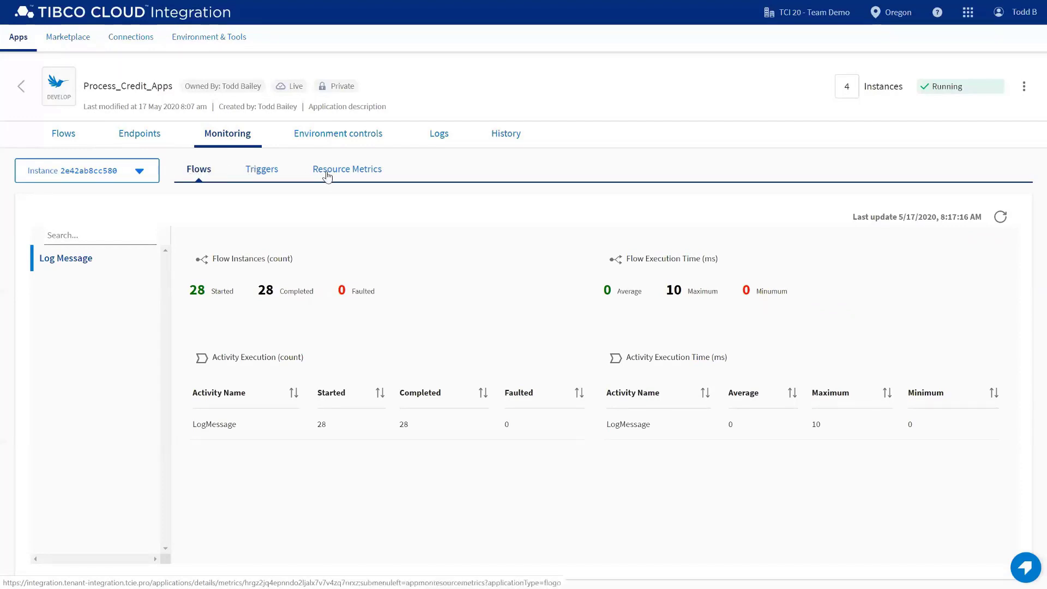
{"action": "left_click", "coordinate": [263, 170]}
{"action": "left_click", "coordinate": [345, 172]}
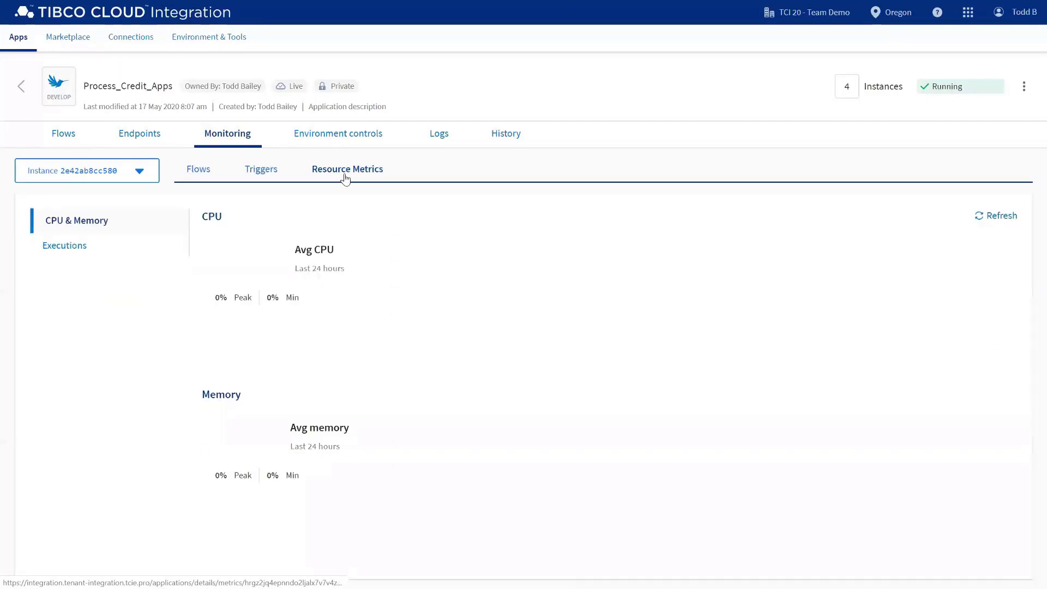
{"action": "left_click", "coordinate": [319, 141]}
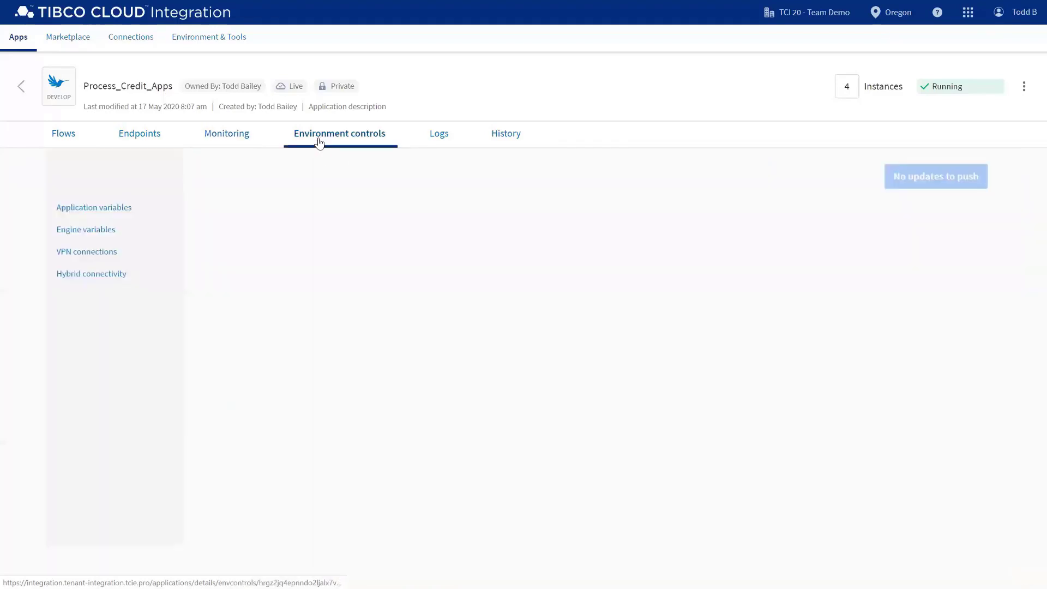
{"action": "left_click", "coordinate": [440, 137]}
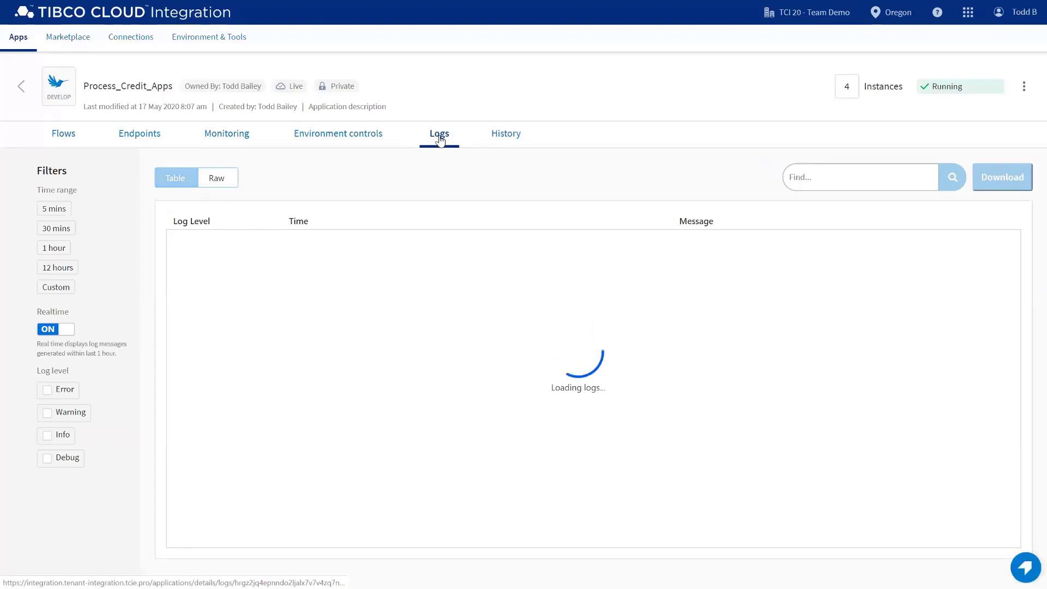
{"action": "left_click", "coordinate": [510, 143]}
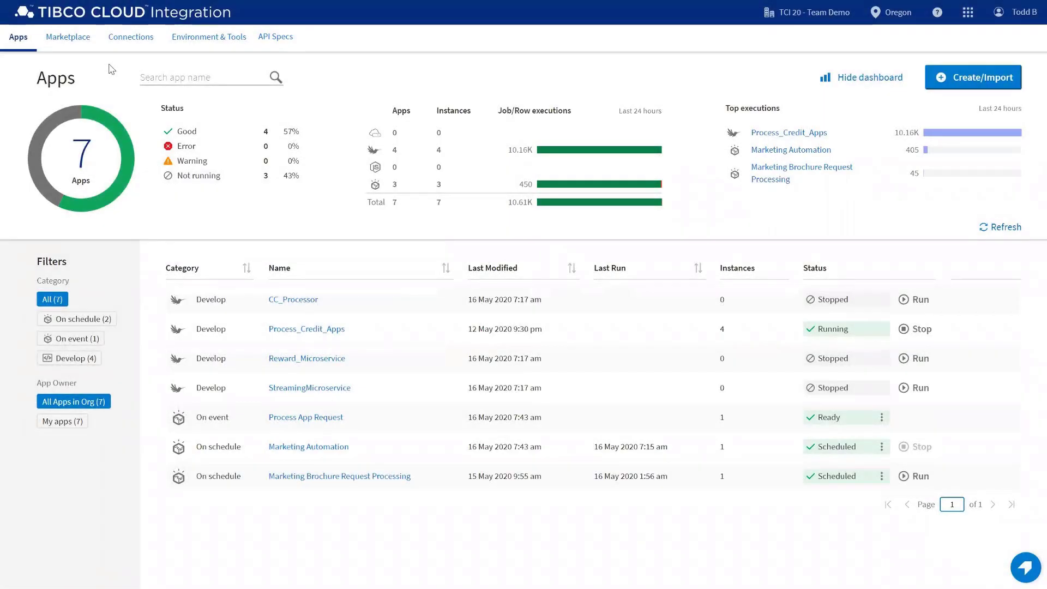
Step: Search the Marketplace for "Micros" and view the Microsoft Active Directory connector's details, then review the list of existing connections
{"action": "left_click", "coordinate": [64, 38]}
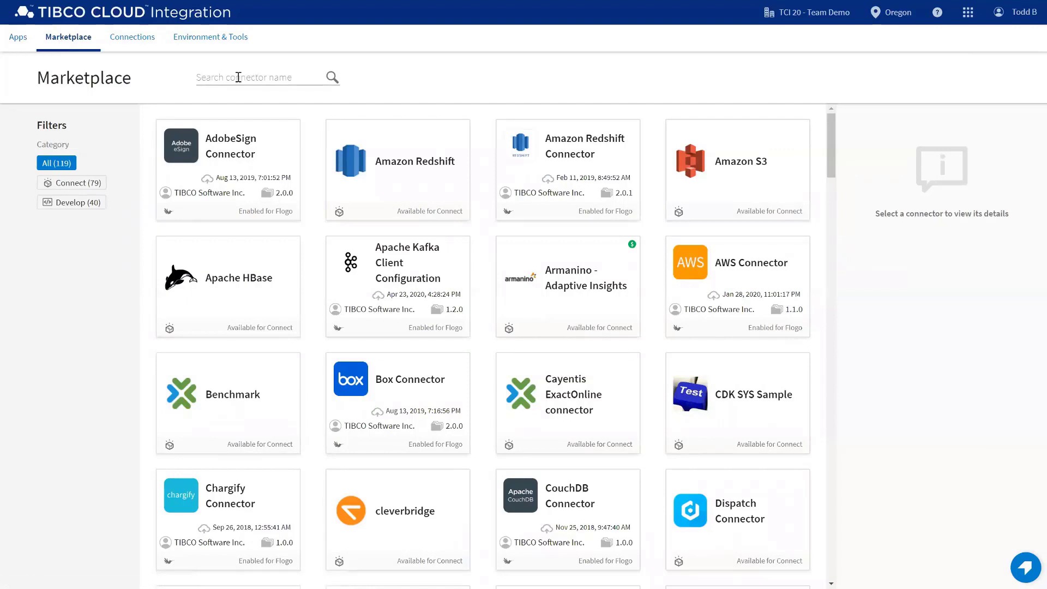
{"action": "type", "text": "Mic"}
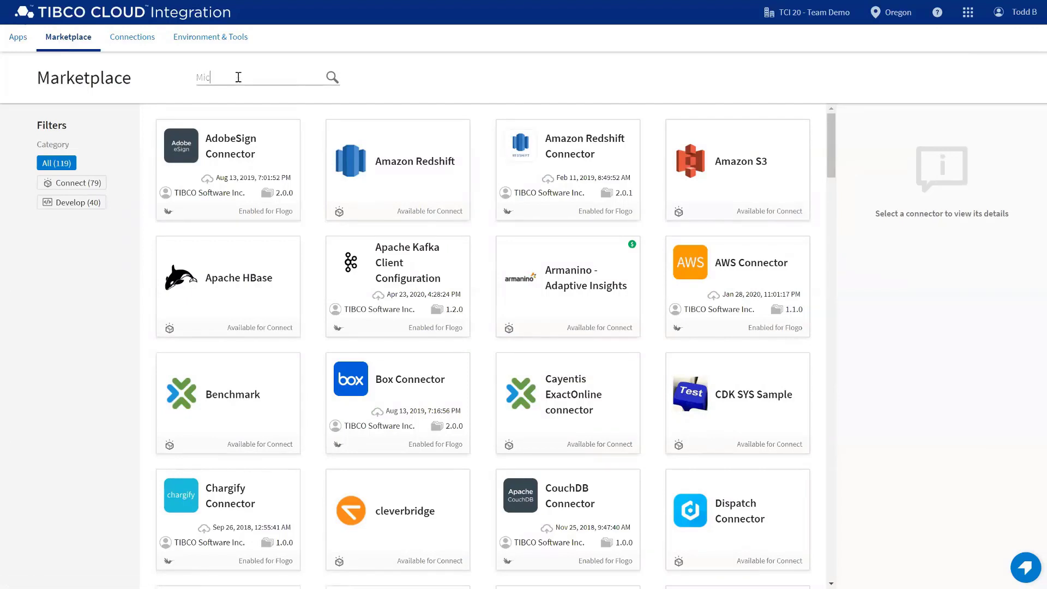
{"action": "type", "text": "ros"}
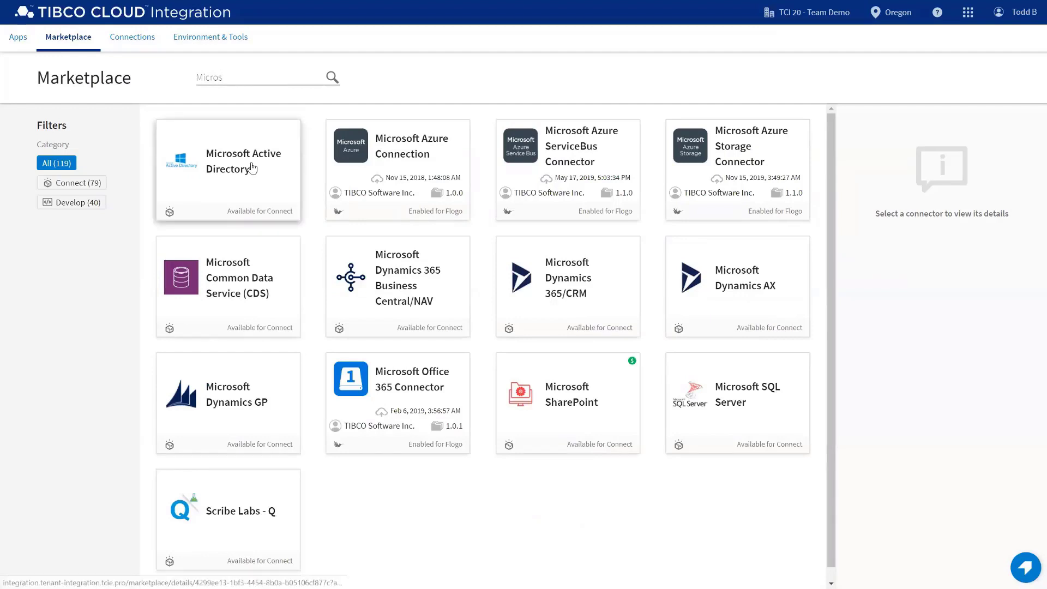
{"action": "left_click", "coordinate": [252, 168]}
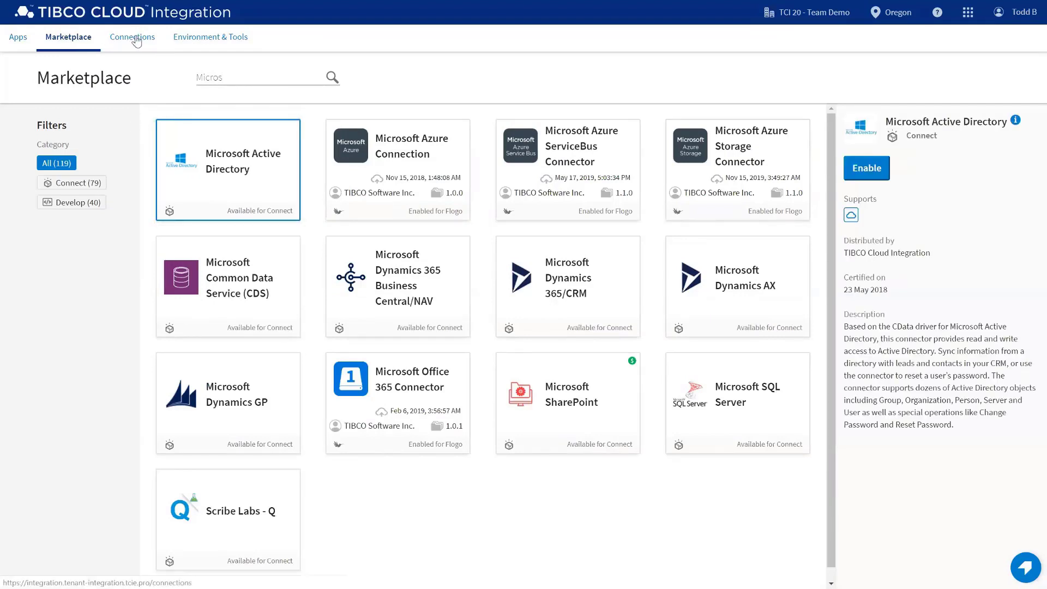
{"action": "left_click", "coordinate": [136, 42]}
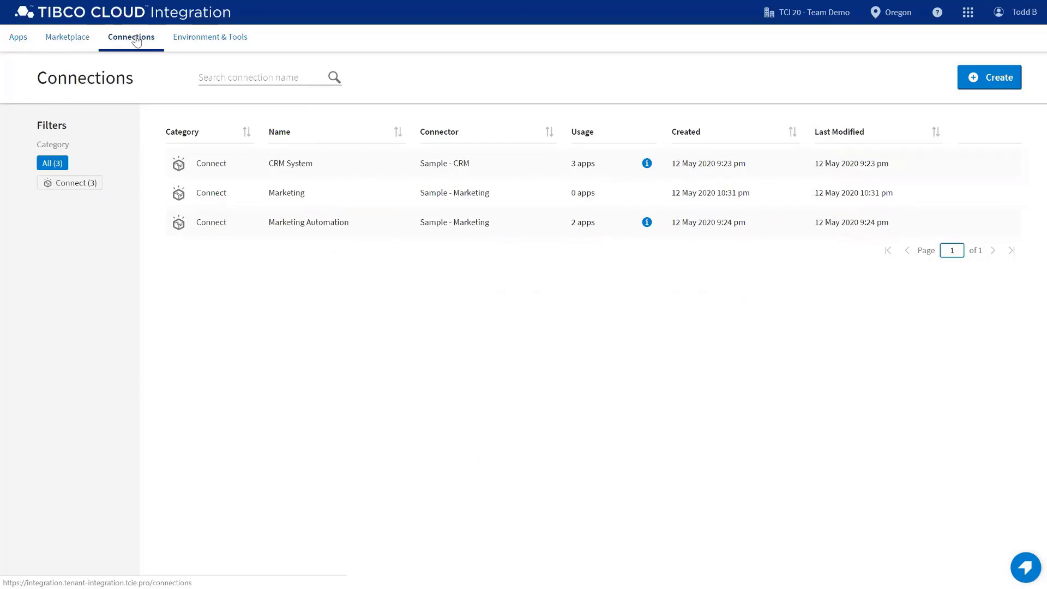
Step: Filter the Environment and Tools page by the Connect category and review the agents and the new agent types on offer
{"action": "left_click", "coordinate": [208, 38]}
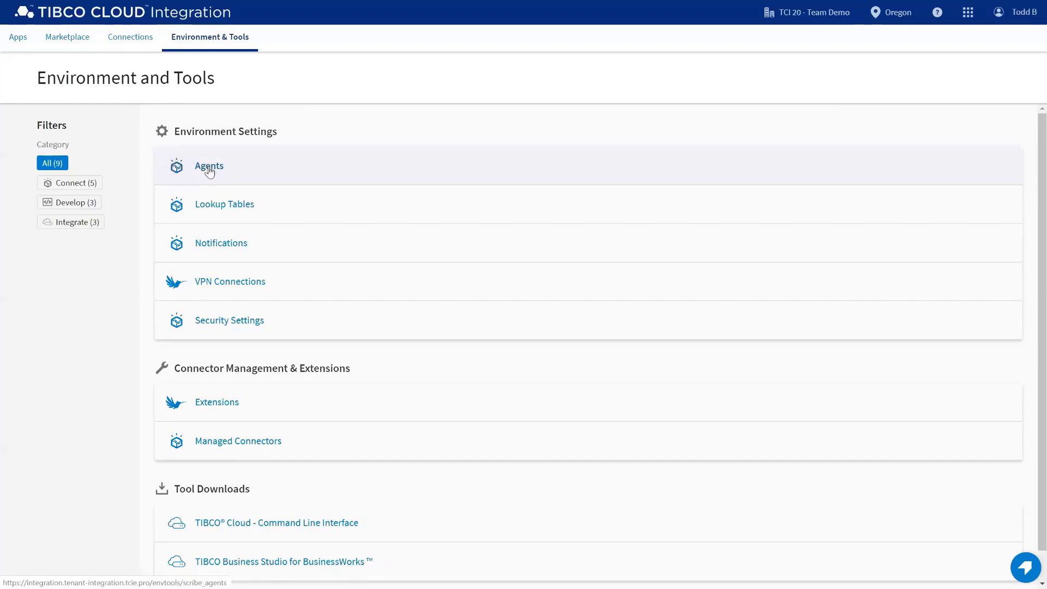
{"action": "left_click", "coordinate": [59, 185]}
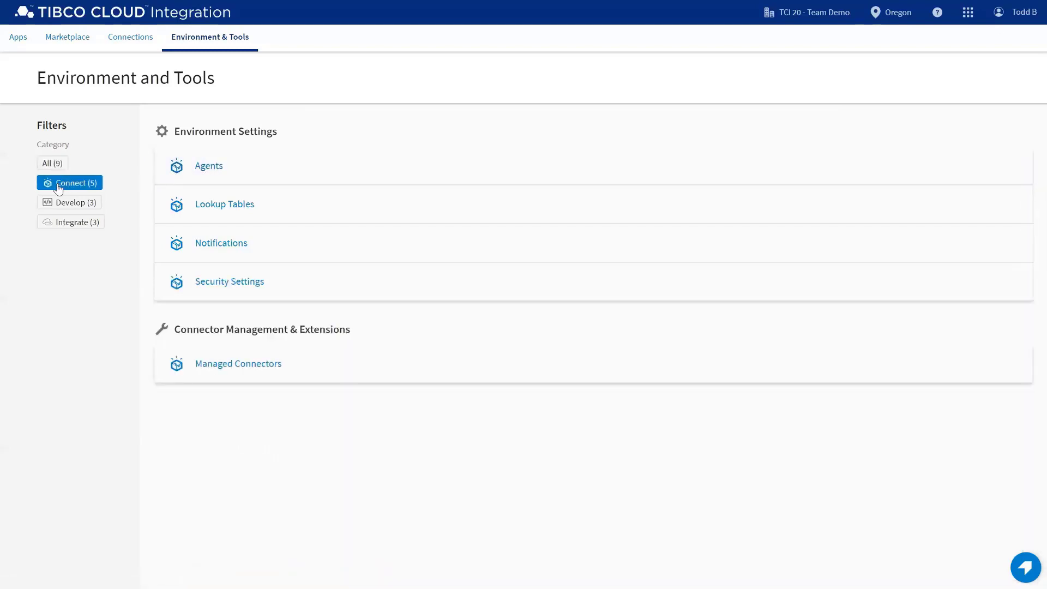
{"action": "left_click", "coordinate": [211, 168]}
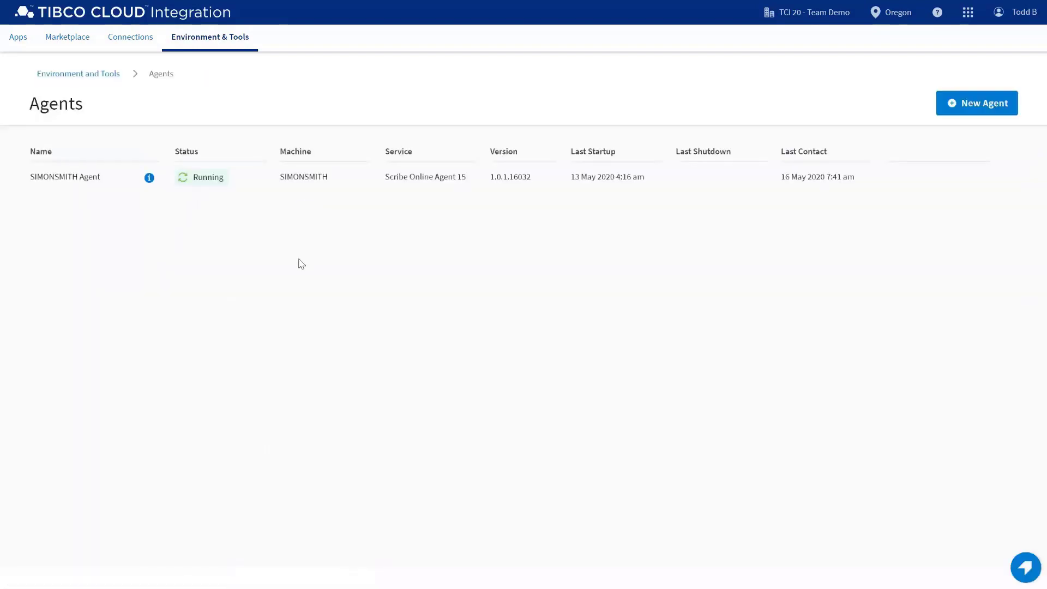
{"action": "left_click", "coordinate": [988, 109]}
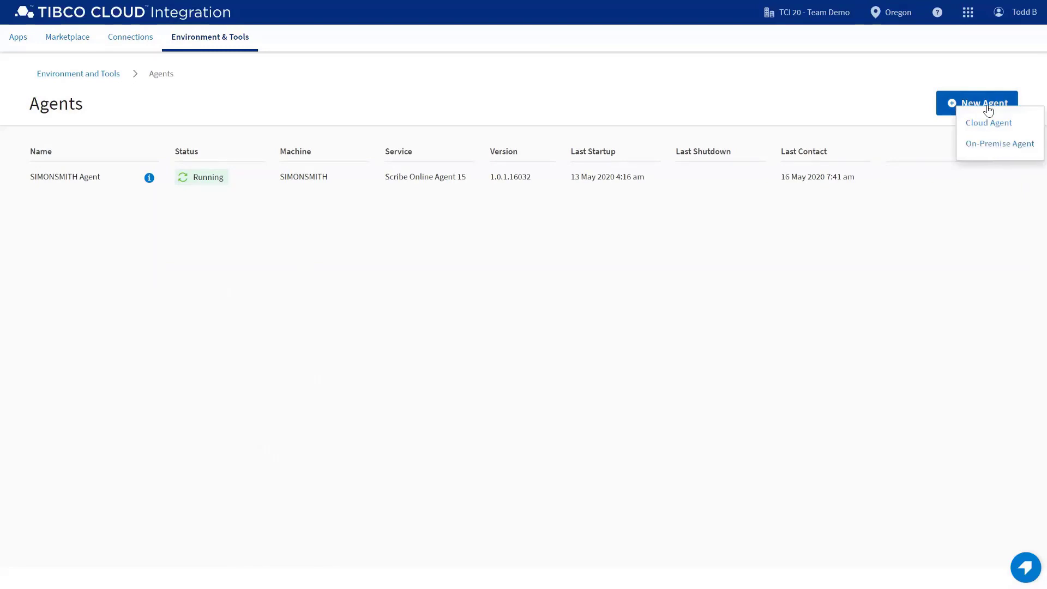
Step: Review the Lookup Tables, Notifications and Security Settings pages under Environment and Tools
{"action": "left_click", "coordinate": [72, 75]}
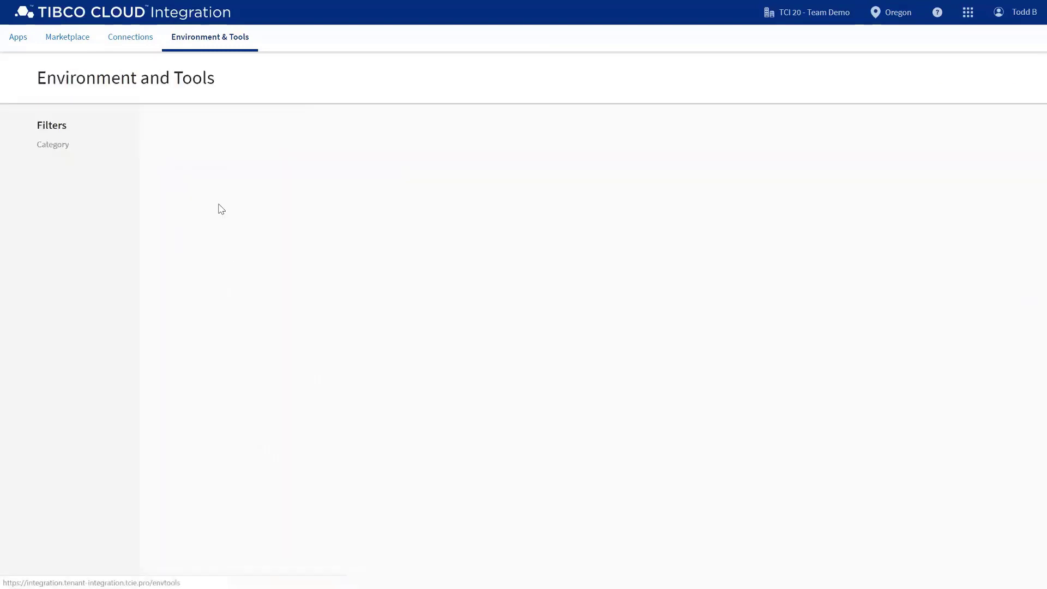
{"action": "left_click", "coordinate": [228, 212]}
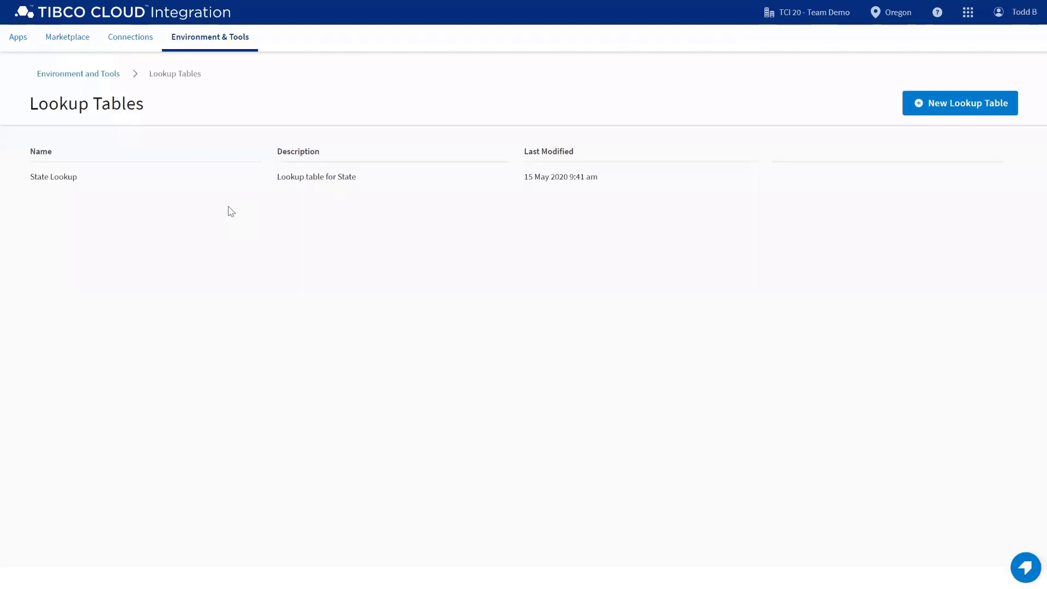
{"action": "left_click", "coordinate": [82, 75]}
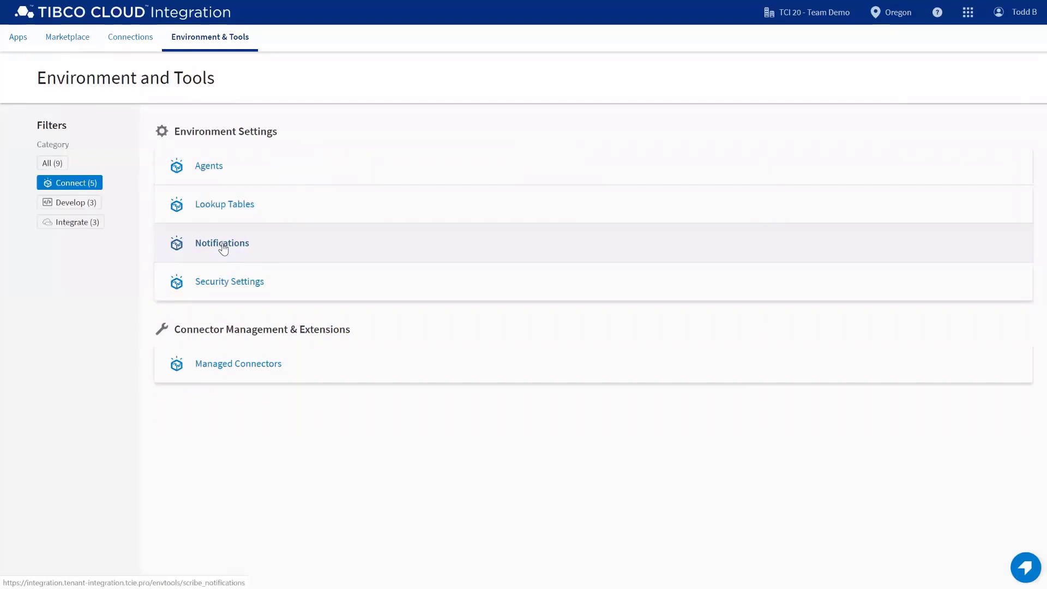
{"action": "left_click", "coordinate": [222, 244]}
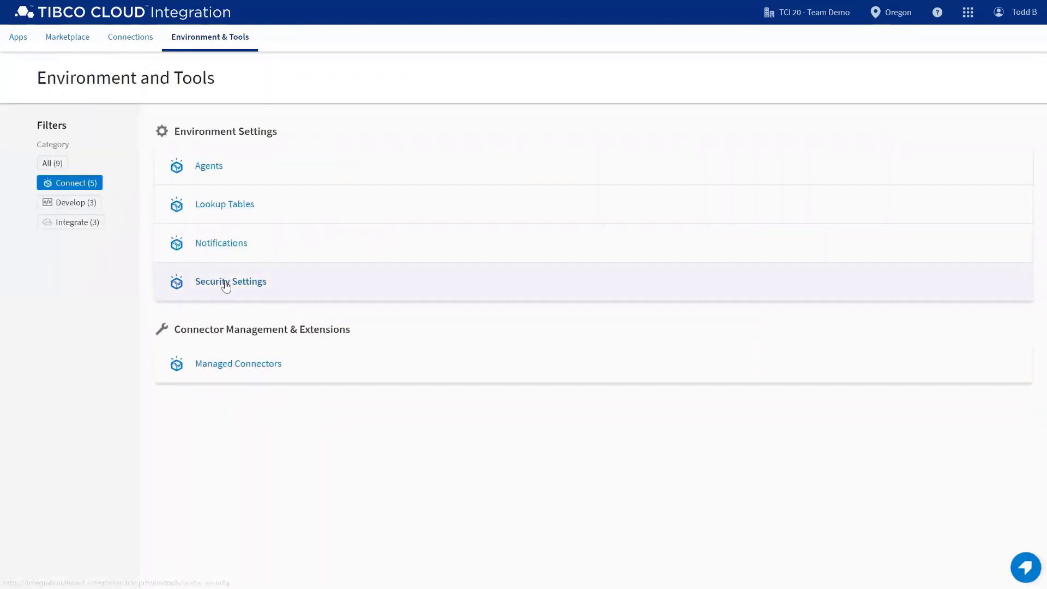
{"action": "left_click", "coordinate": [226, 283]}
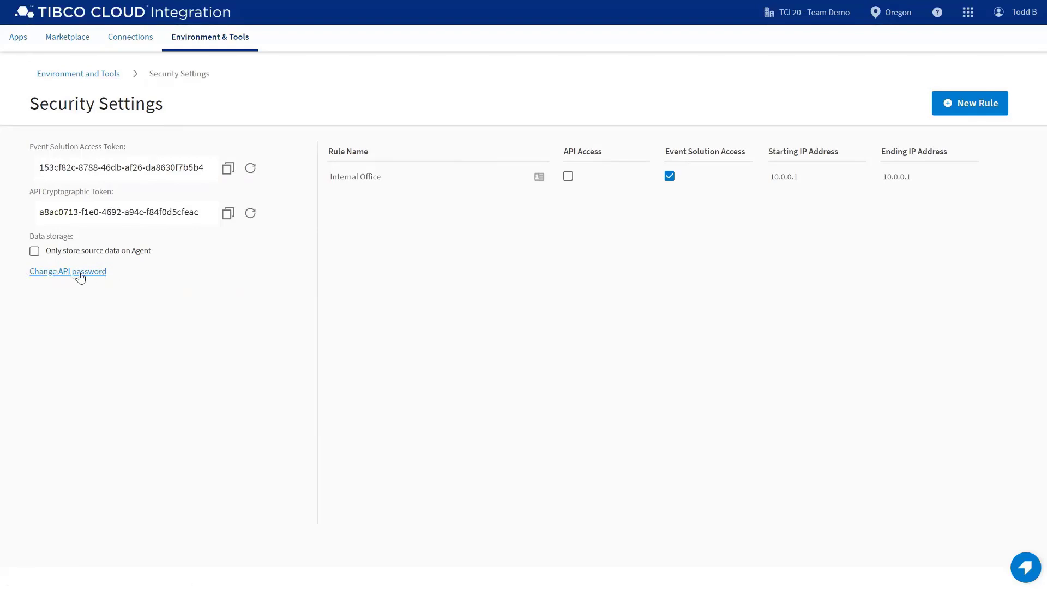
{"action": "left_click", "coordinate": [46, 71]}
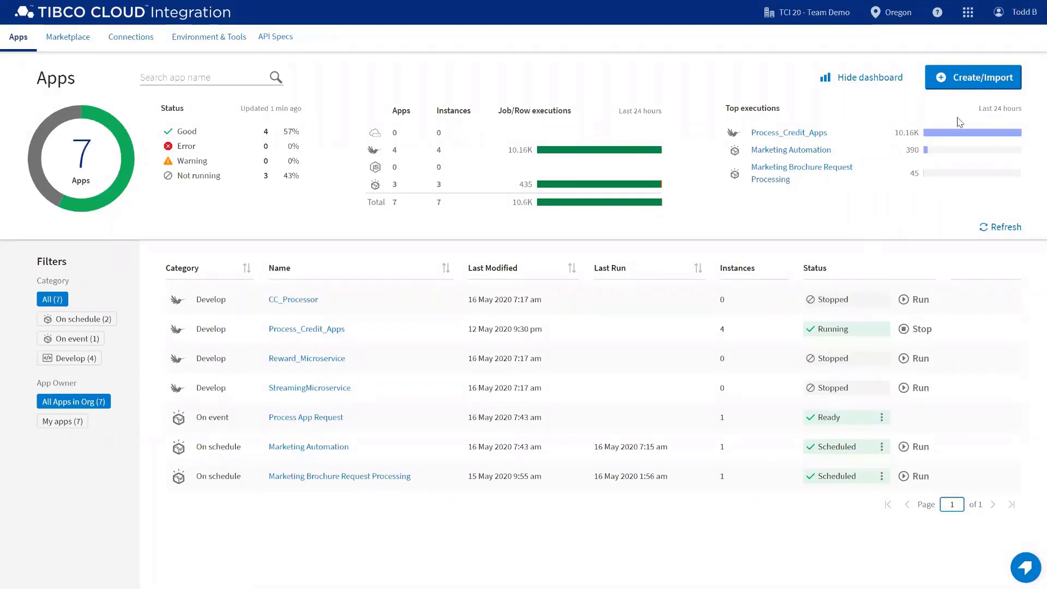
Step: Review each Connect, Develop and Integrate app type available for creation, then start a new Connect app of the On a schedule type
{"action": "left_click", "coordinate": [963, 83]}
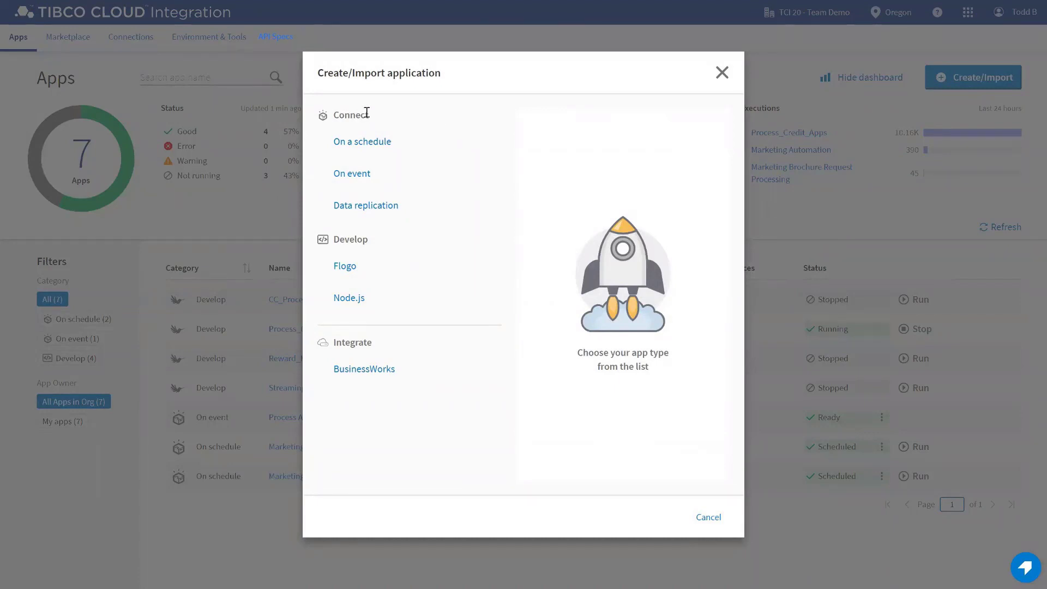
{"action": "left_click", "coordinate": [361, 143]}
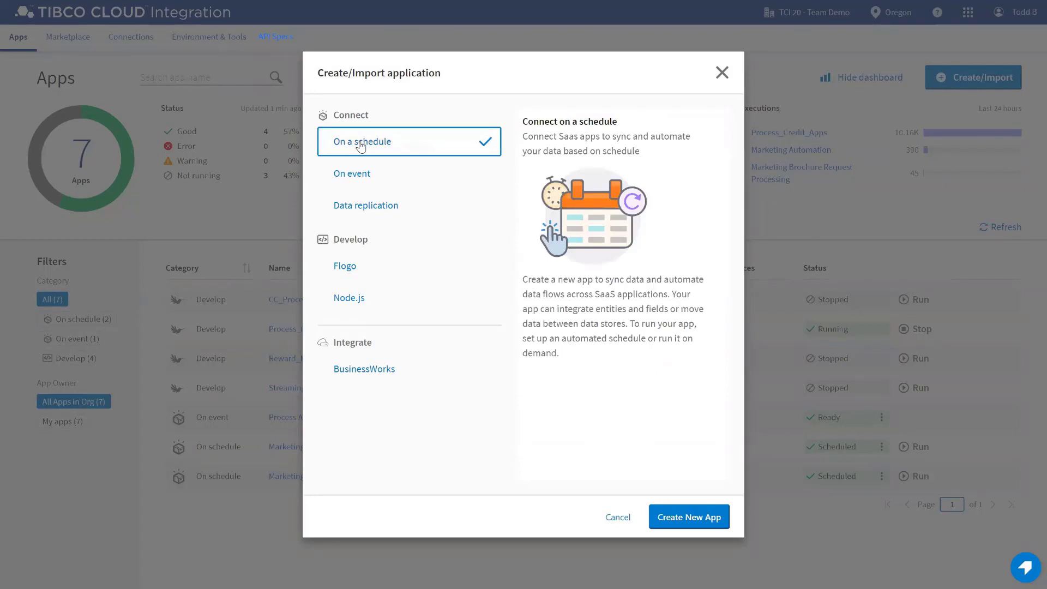
{"action": "left_click", "coordinate": [344, 182]}
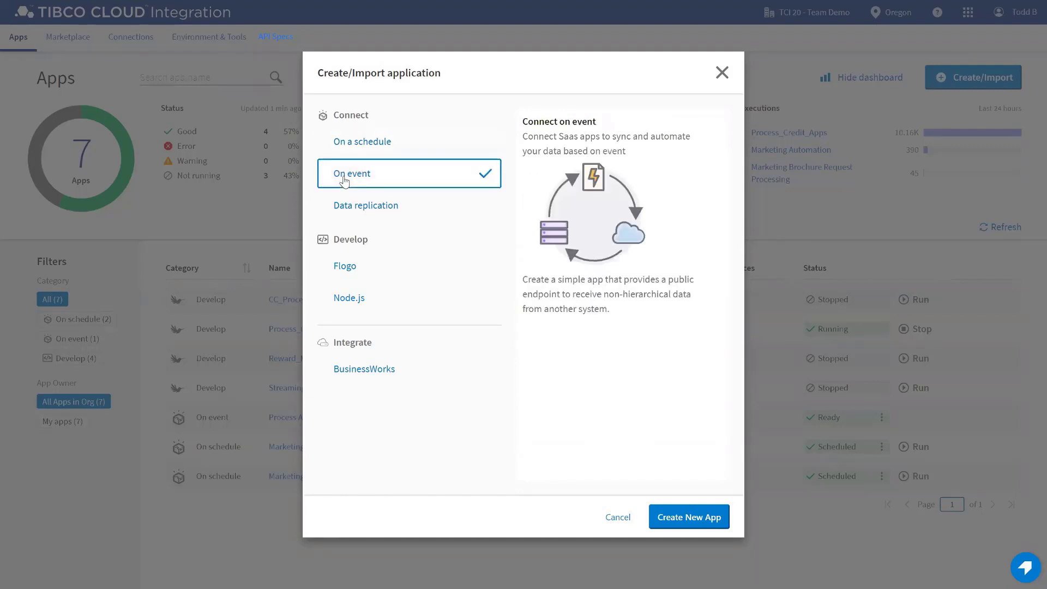
{"action": "left_click", "coordinate": [356, 212]}
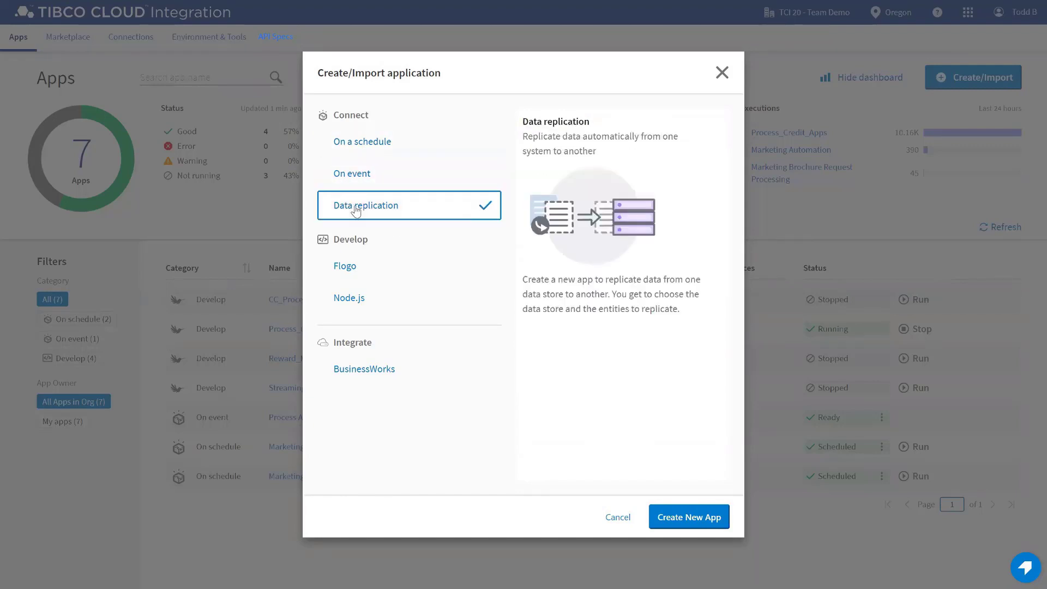
{"action": "left_click", "coordinate": [351, 270]}
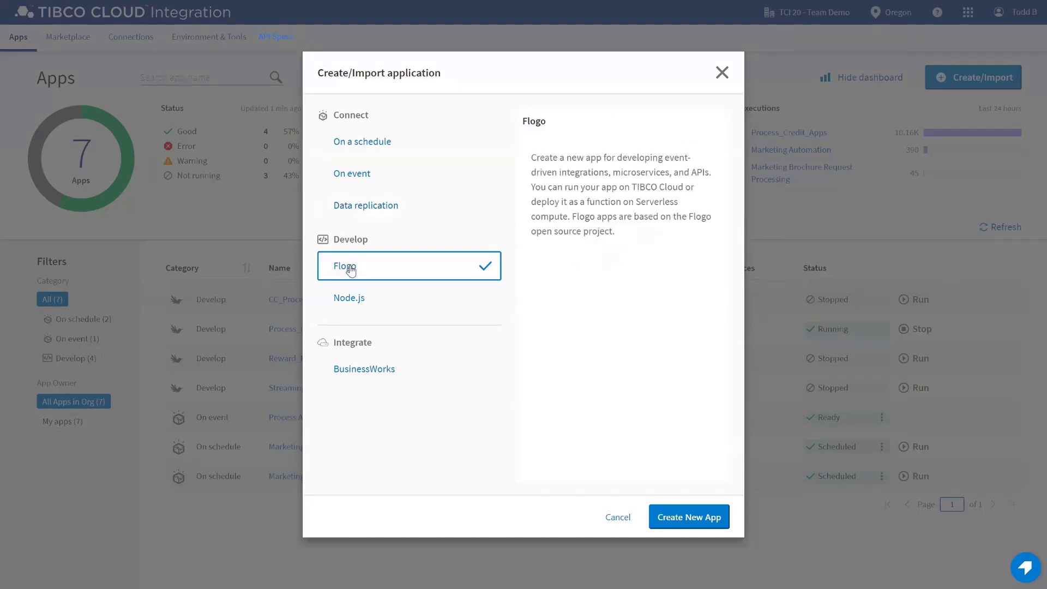
{"action": "left_click", "coordinate": [350, 301]}
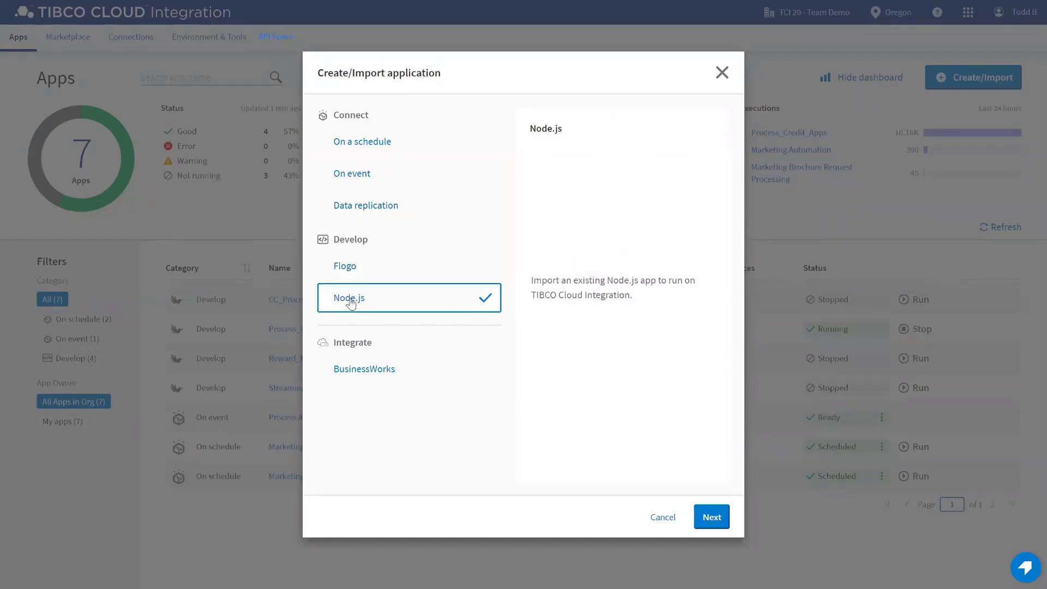
{"action": "left_click", "coordinate": [364, 373]}
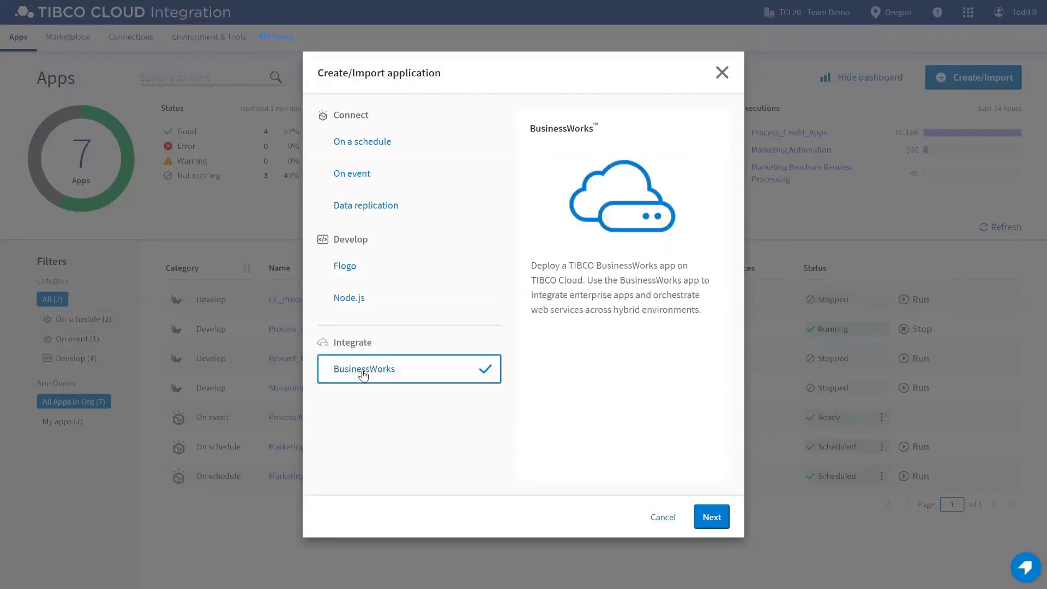
{"action": "left_click", "coordinate": [362, 144]}
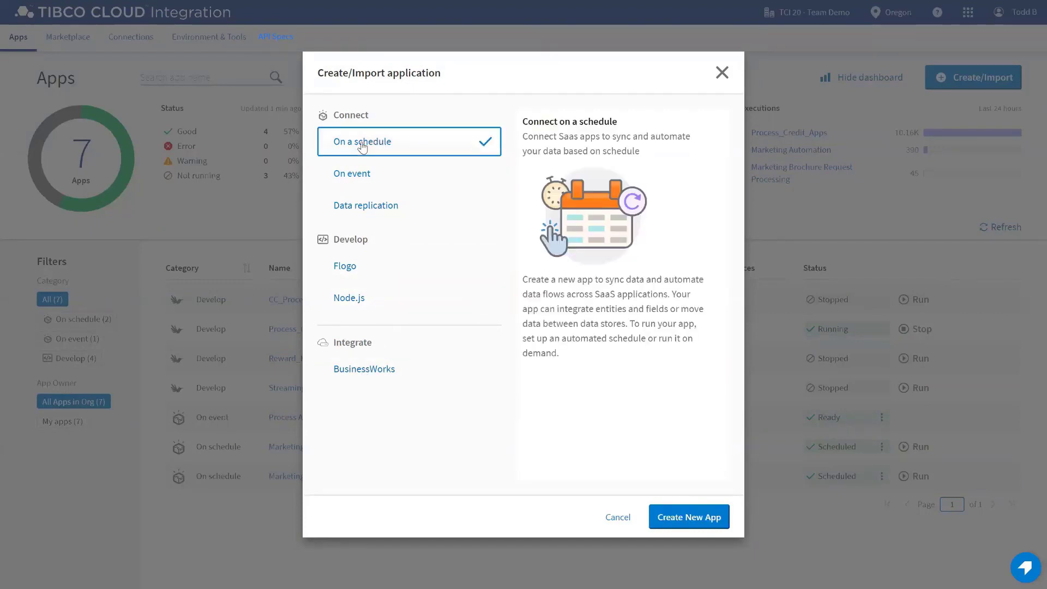
{"action": "left_click", "coordinate": [685, 518]}
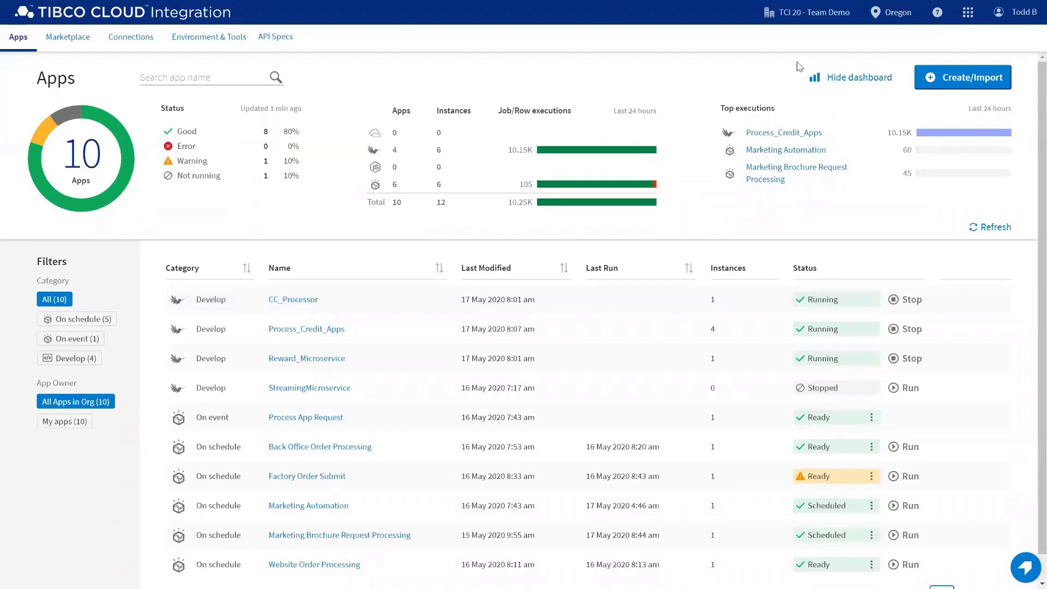
Step: Hide the Apps page's dashboard to view the app list on its own, then show the dashboard again
{"action": "left_click", "coordinate": [842, 79]}
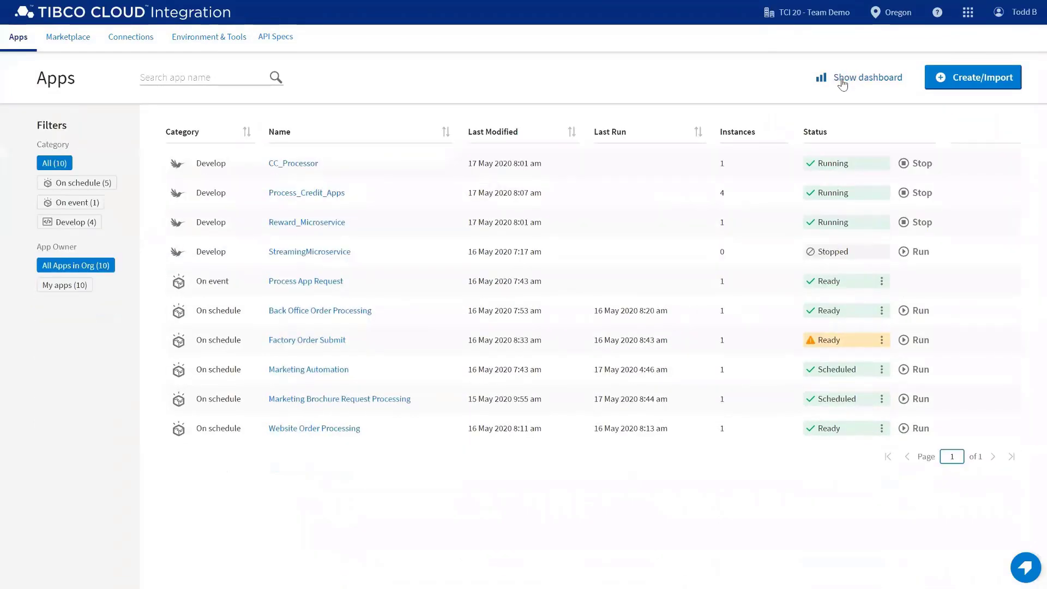
{"action": "left_click", "coordinate": [842, 80]}
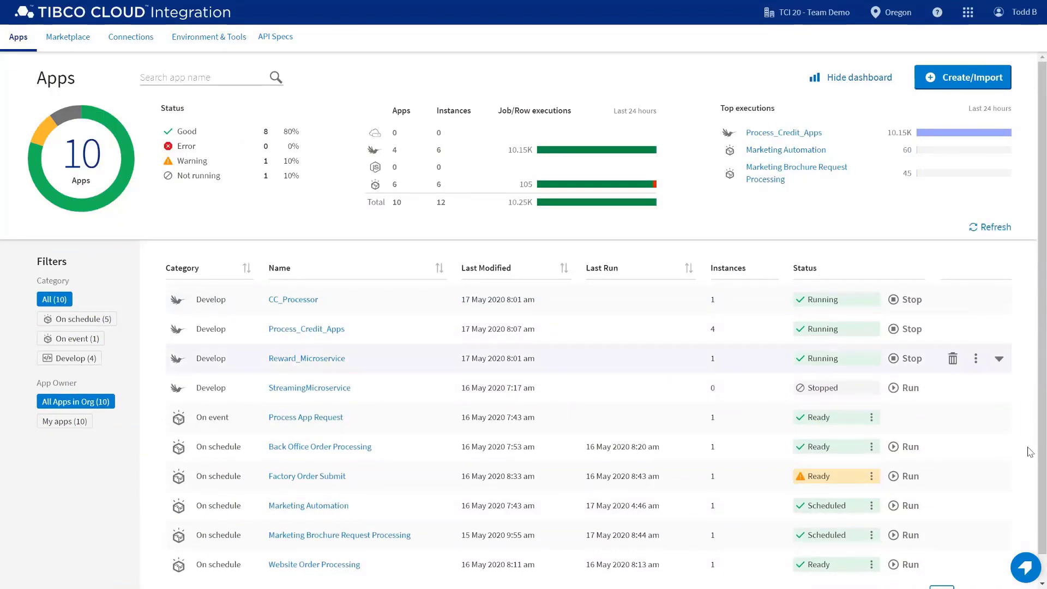
Step: Review the topics in the Guide List Module and close it, then view the resources in the Help center
{"action": "left_click", "coordinate": [1026, 567]}
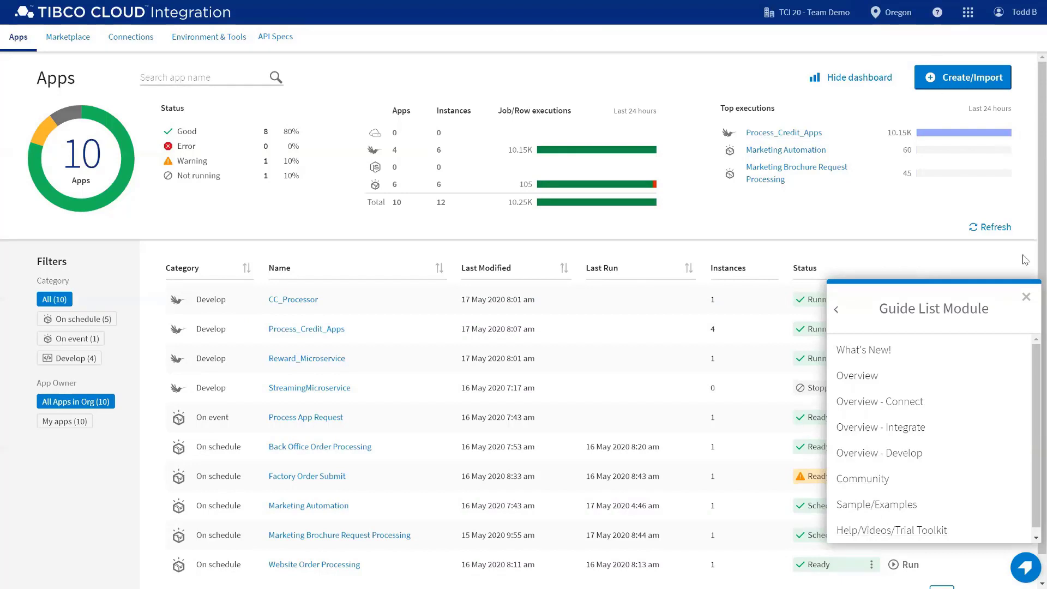
{"action": "left_click", "coordinate": [1027, 296]}
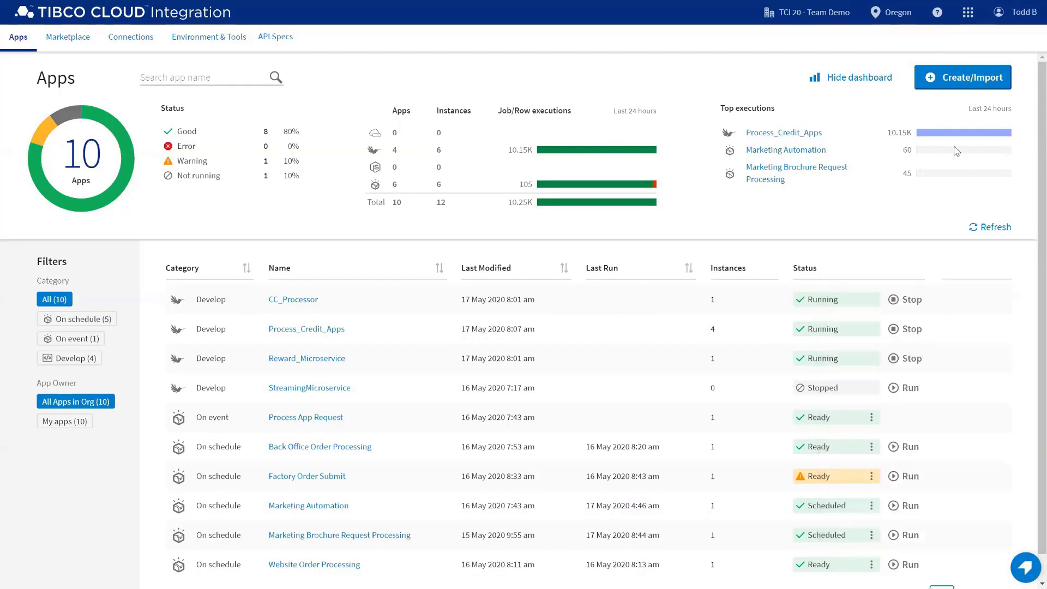
{"action": "left_click", "coordinate": [937, 15]}
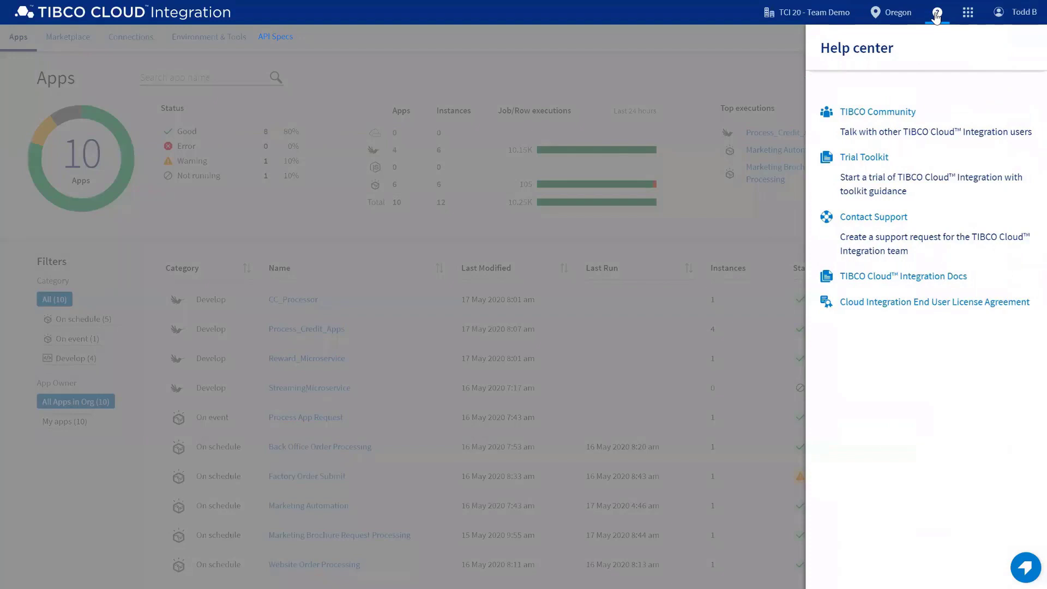